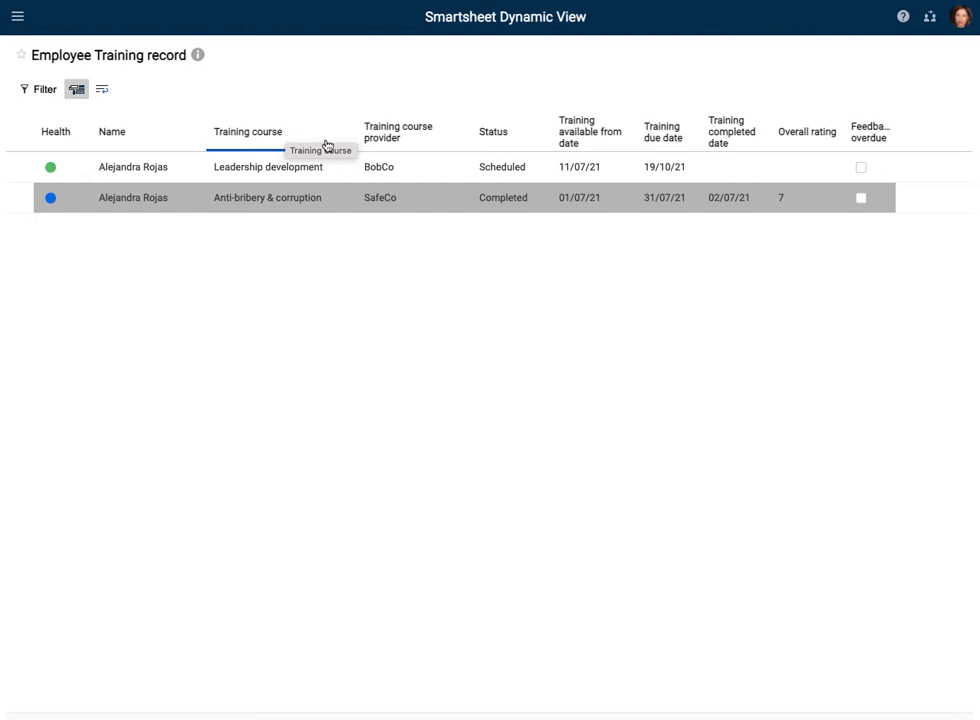
Open the scheduled Leadership development record, set the completed date to 09/09/21, and rate both the training and its role relevance 10.
{"action": "left_click", "coordinate": [495, 168]}
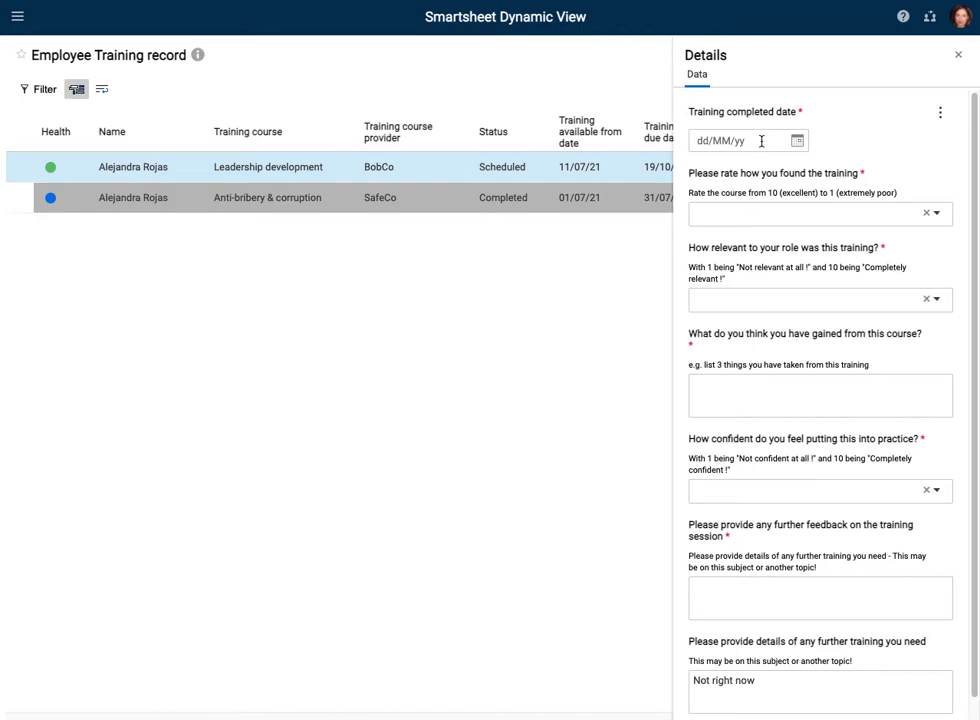
{"action": "left_click", "coordinate": [797, 141]}
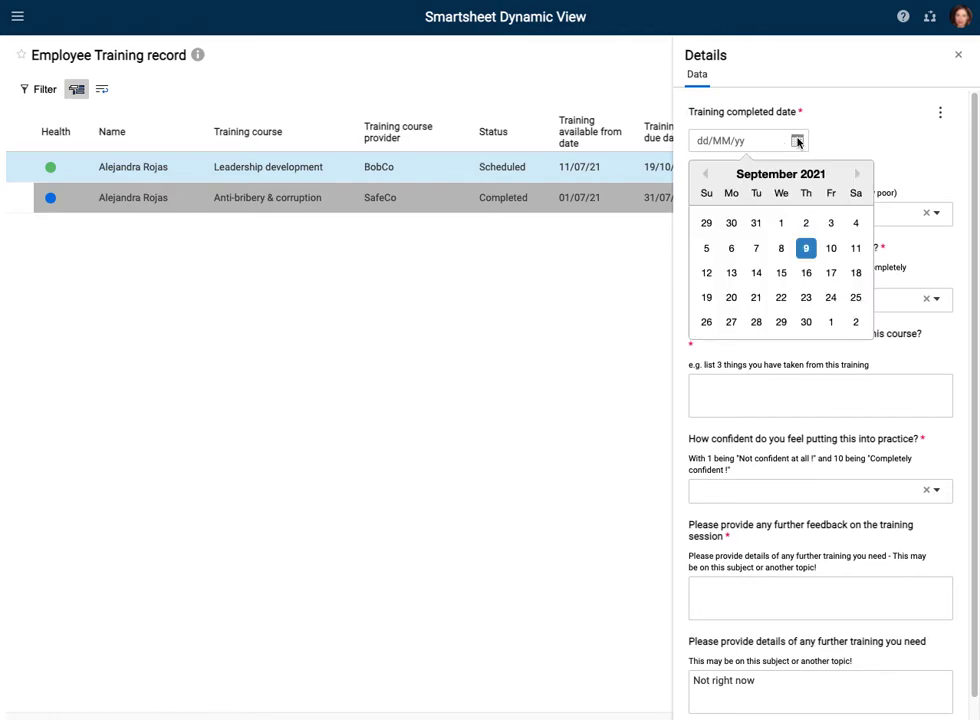
{"action": "left_click", "coordinate": [806, 248]}
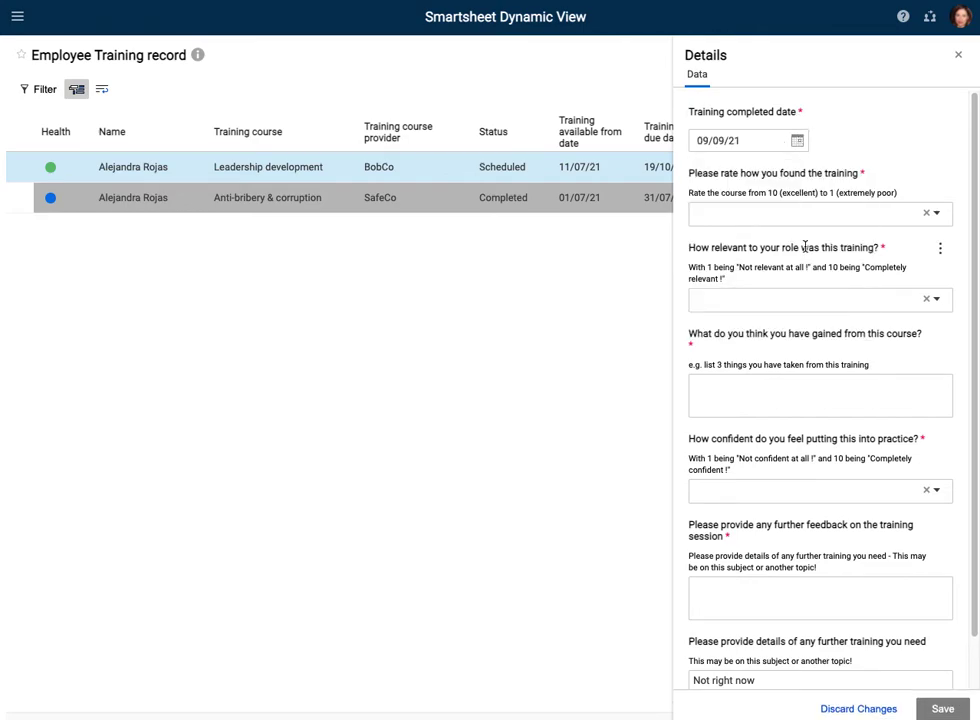
{"action": "left_click", "coordinate": [803, 213]}
{"action": "left_click", "coordinate": [750, 242]}
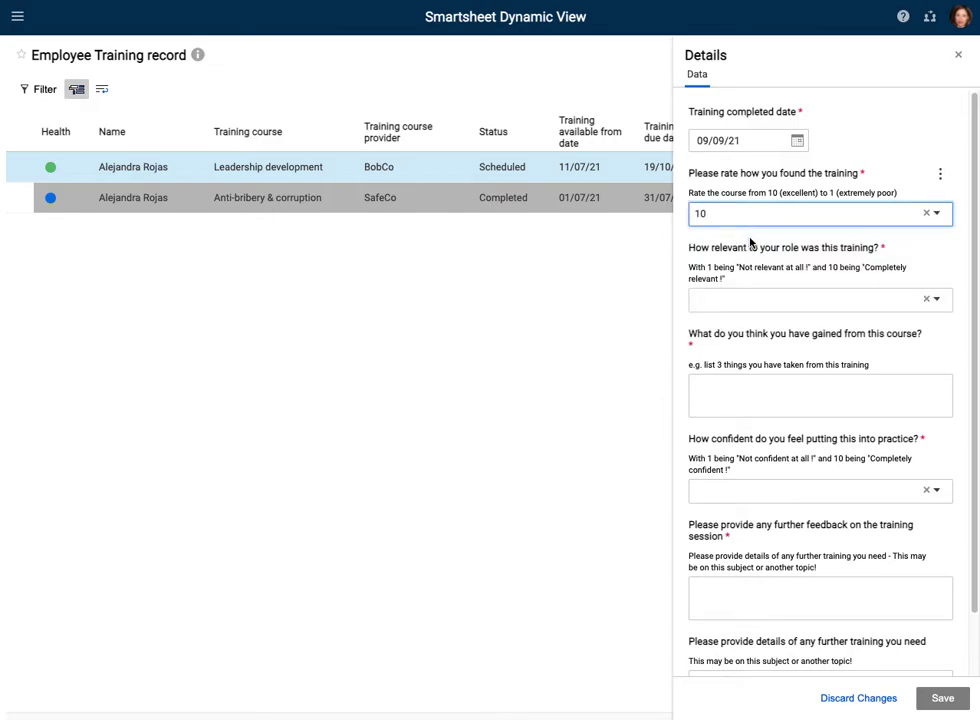
{"action": "left_click", "coordinate": [727, 305]}
{"action": "left_click", "coordinate": [713, 334]}
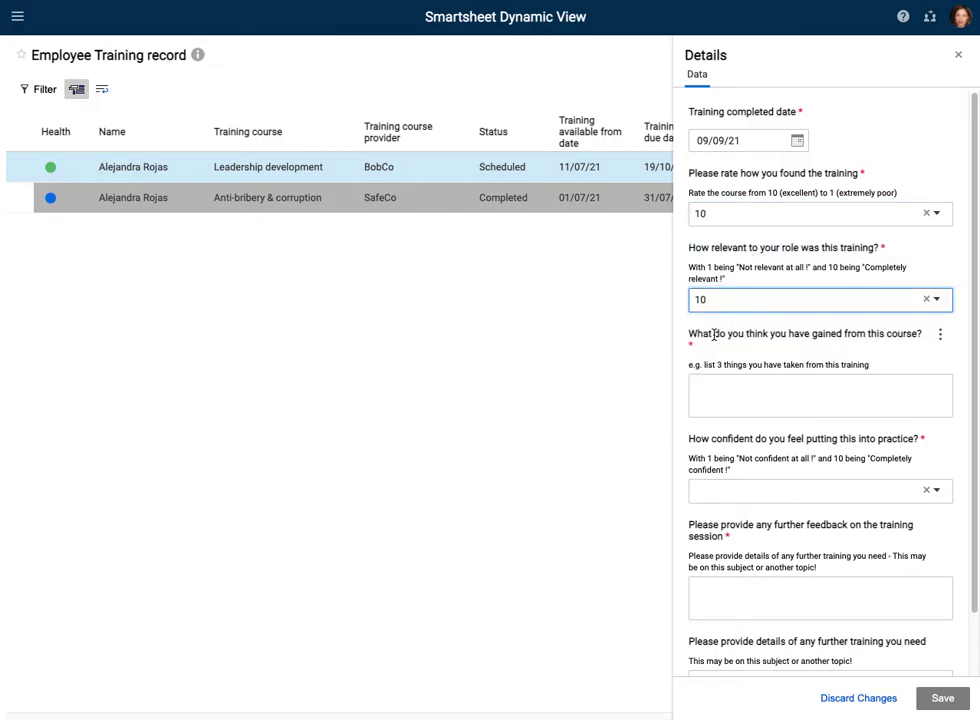
Enter "Importance of authenticity in leadership" as what was gained from the course, and set confidence putting it into practice to 8.
{"action": "left_click", "coordinate": [714, 393]}
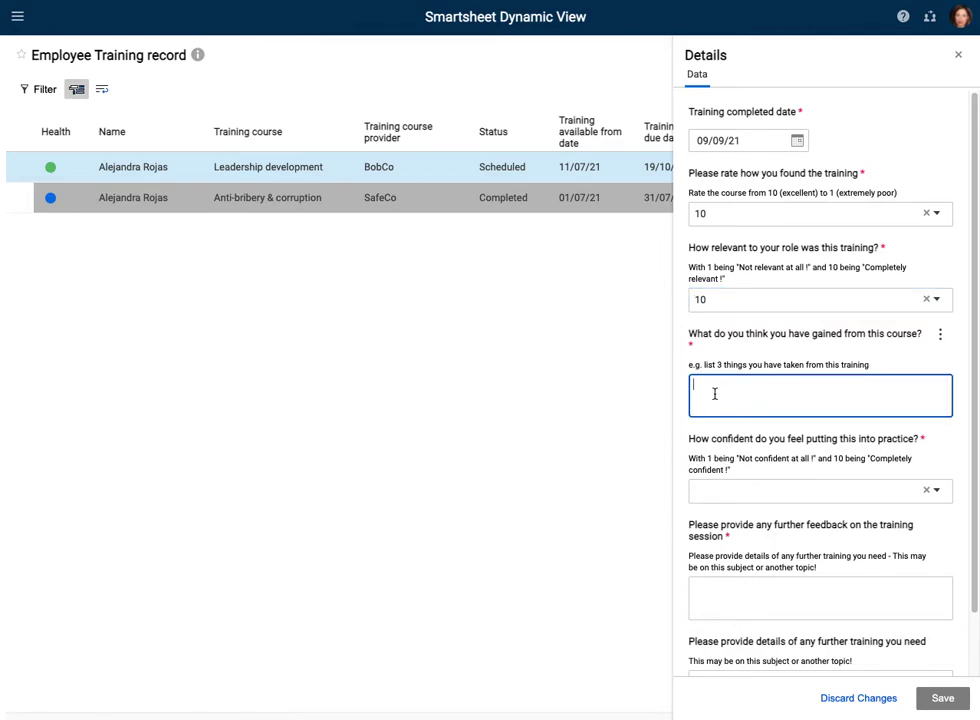
{"action": "type", "text": "Importance of autheticity in leadership"}
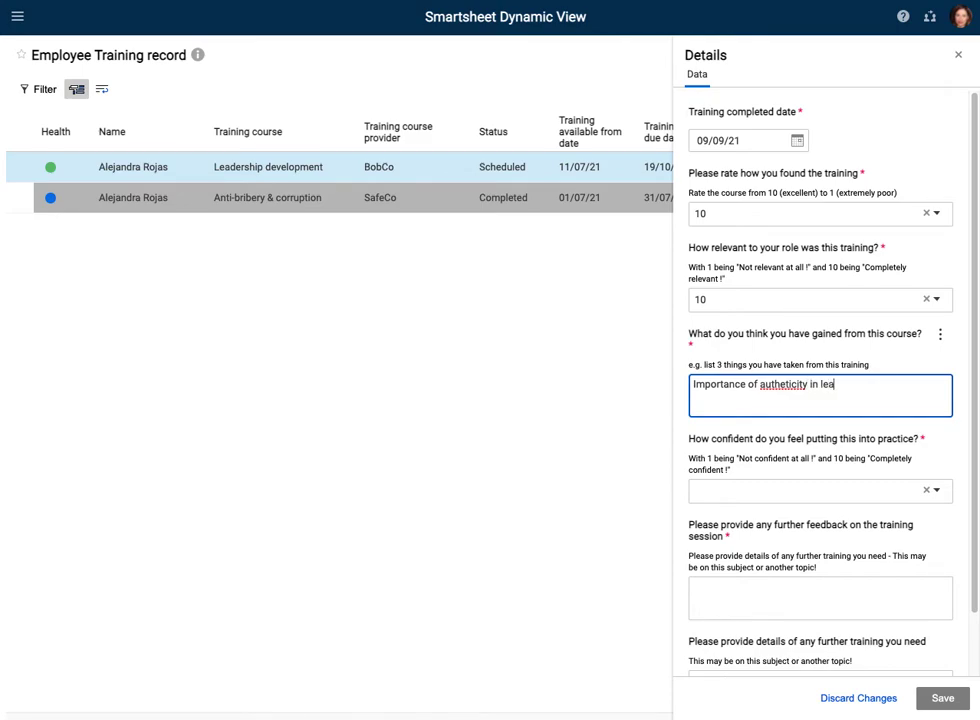
{"action": "left_click", "coordinate": [781, 386]}
{"action": "type", "text": "n"}
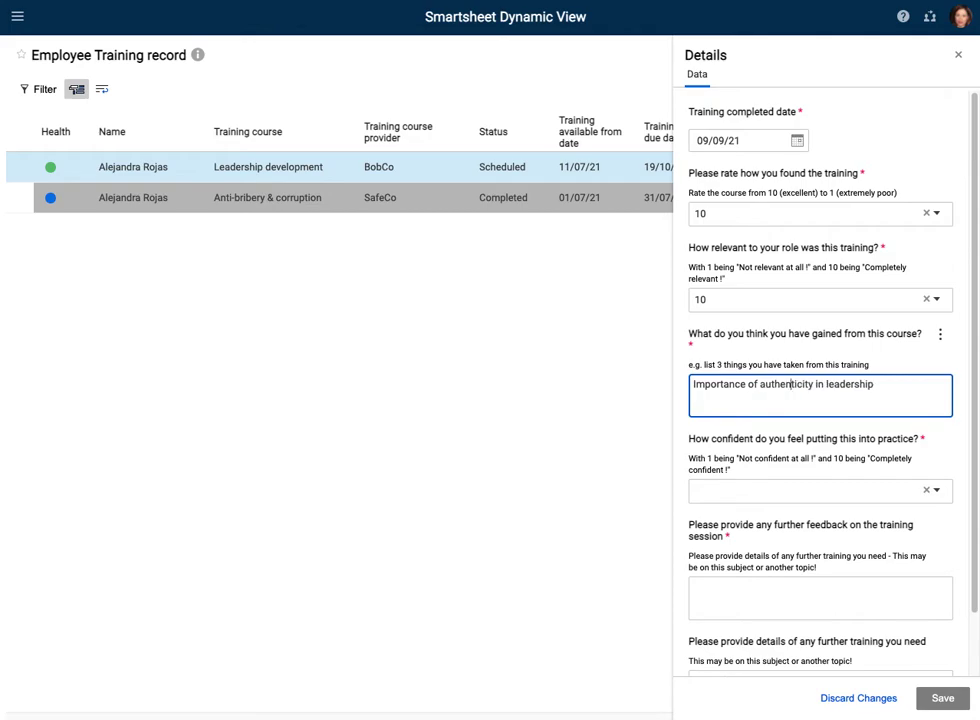
{"action": "left_click", "coordinate": [758, 493]}
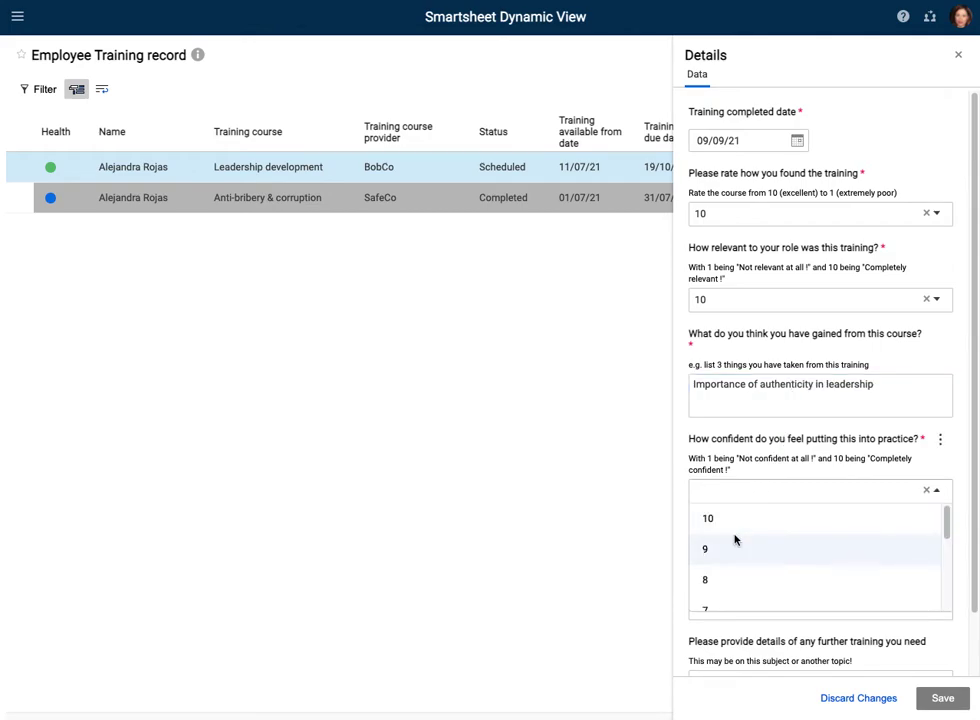
{"action": "left_click", "coordinate": [726, 580]}
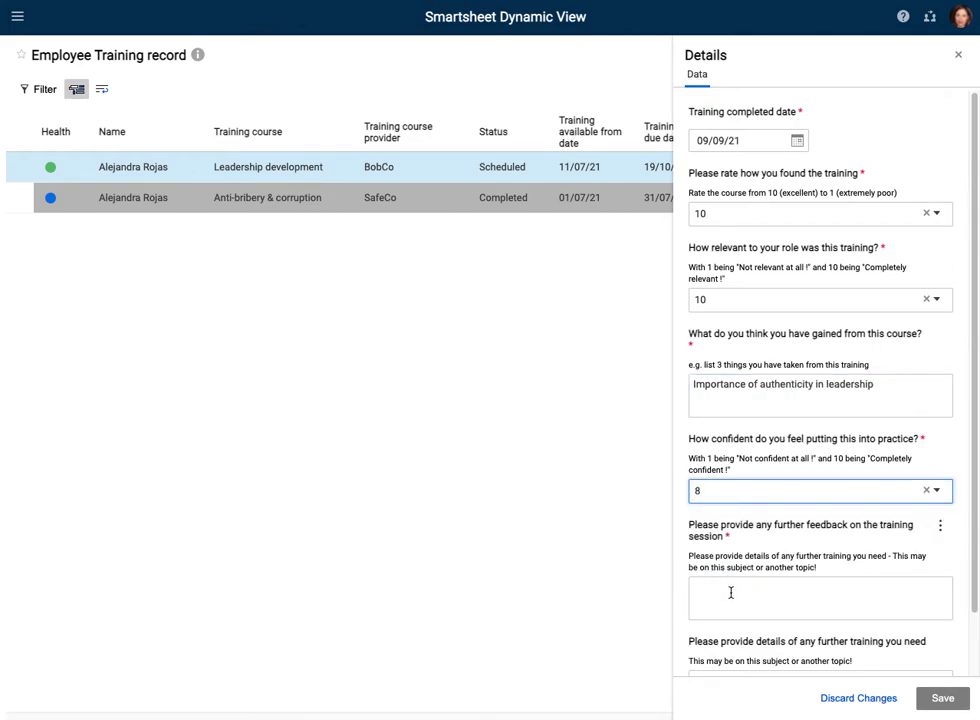
Enter "Great coaches" as further feedback on the training session, then save the record and close its details.
{"action": "left_click", "coordinate": [730, 593]}
{"action": "type", "text": "Great coached"}
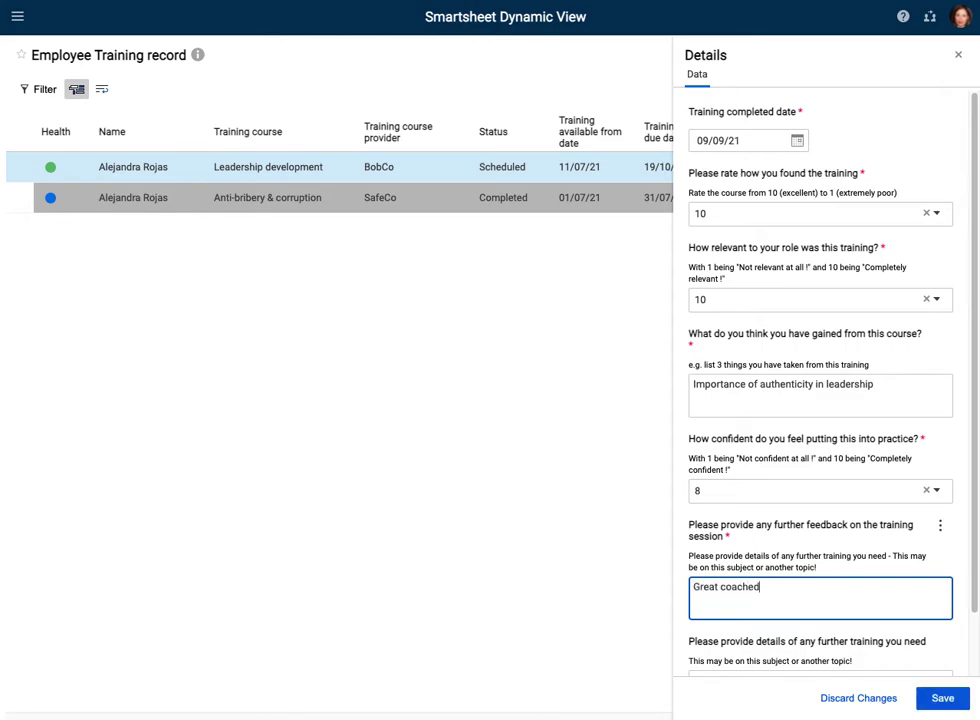
{"action": "key", "text": "BackSpace"}
{"action": "type", "text": "s"}
{"action": "scroll", "coordinate": [741, 626], "scroll_direction": "down", "scroll_amount": 1}
{"action": "left_click_drag", "start_coordinate": [757, 615], "coordinate": [676, 613]}
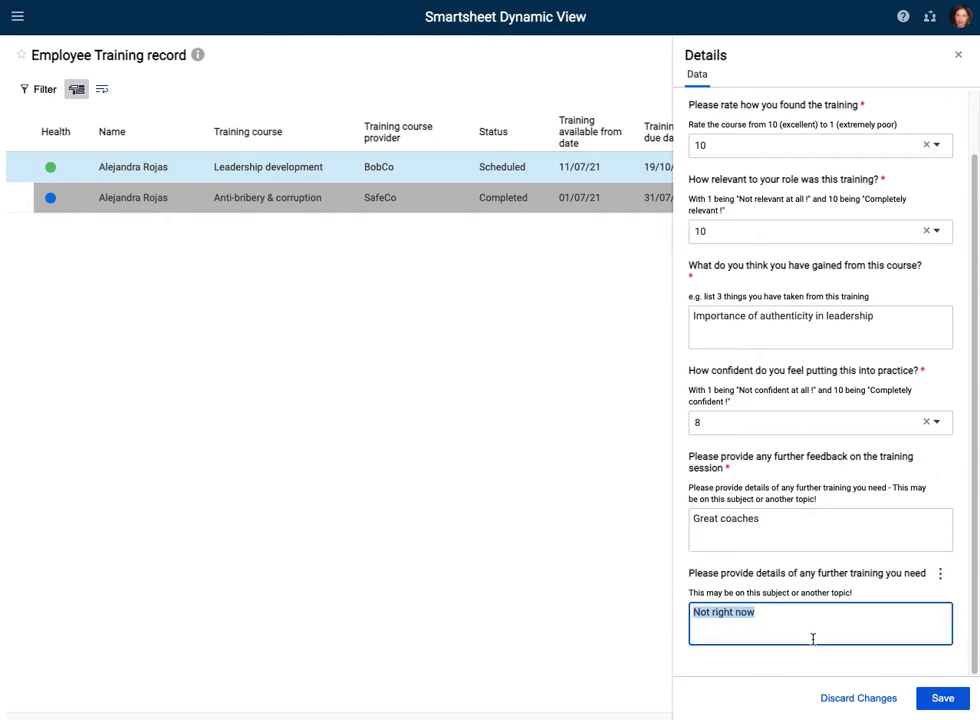
{"action": "left_click", "coordinate": [942, 700]}
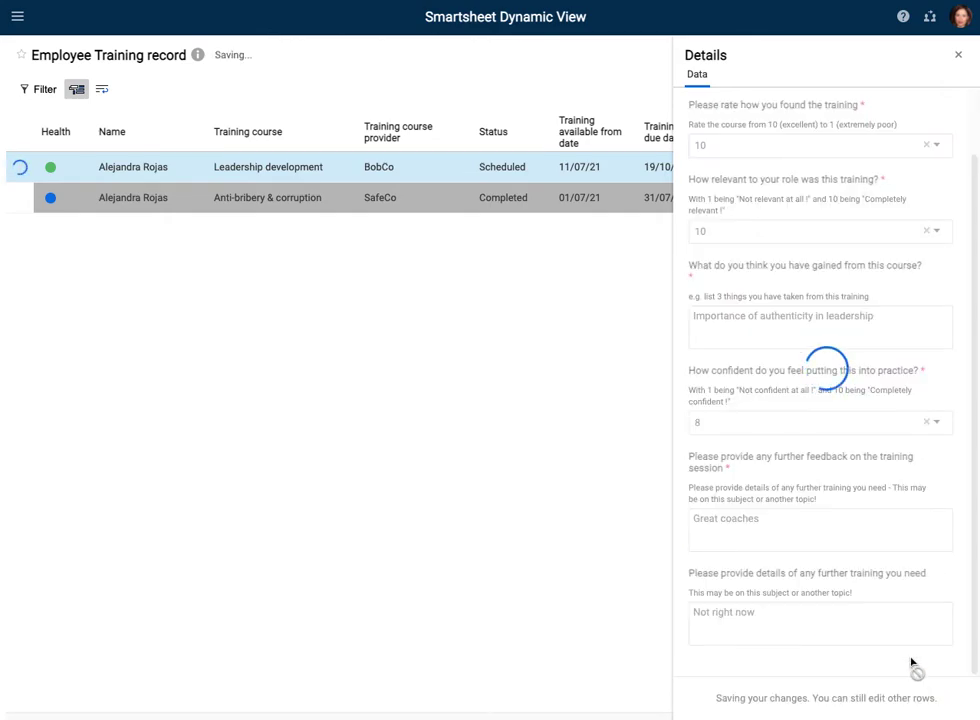
{"action": "left_click", "coordinate": [958, 57]}
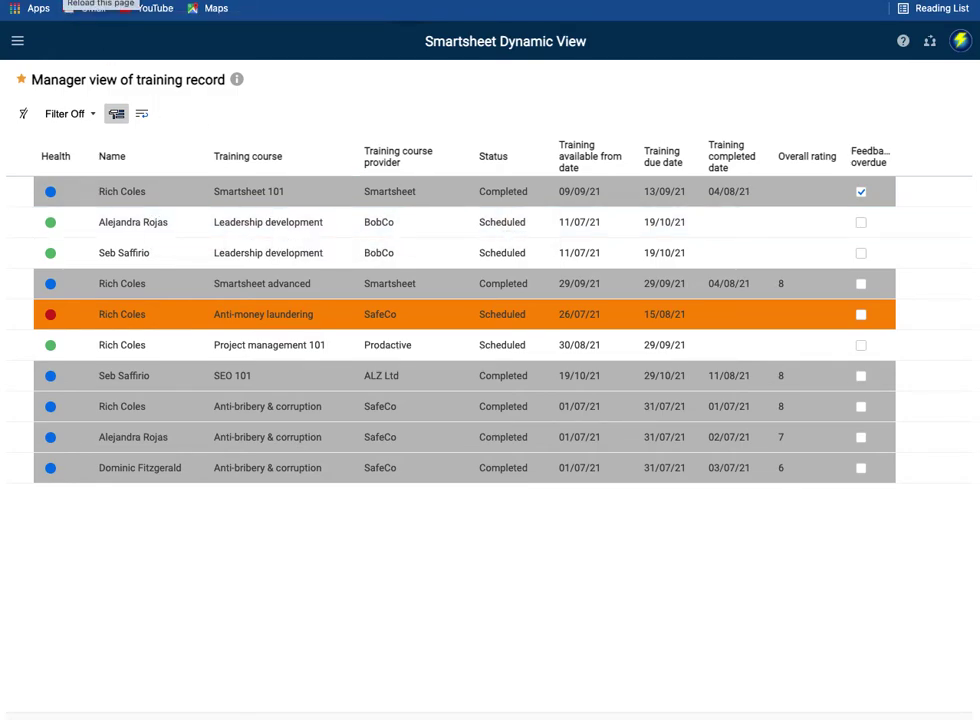
Refresh the manager view of the training record and open the completed Leadership development entry's details, down to the manager notes.
{"action": "key", "text": "super+r"}
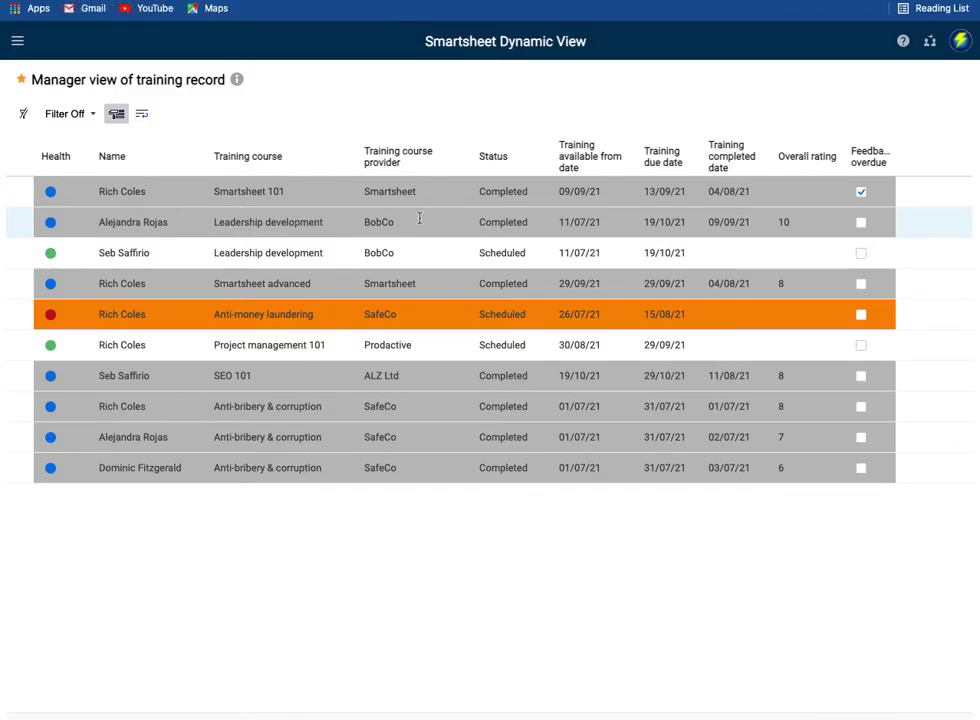
{"action": "left_click", "coordinate": [793, 228]}
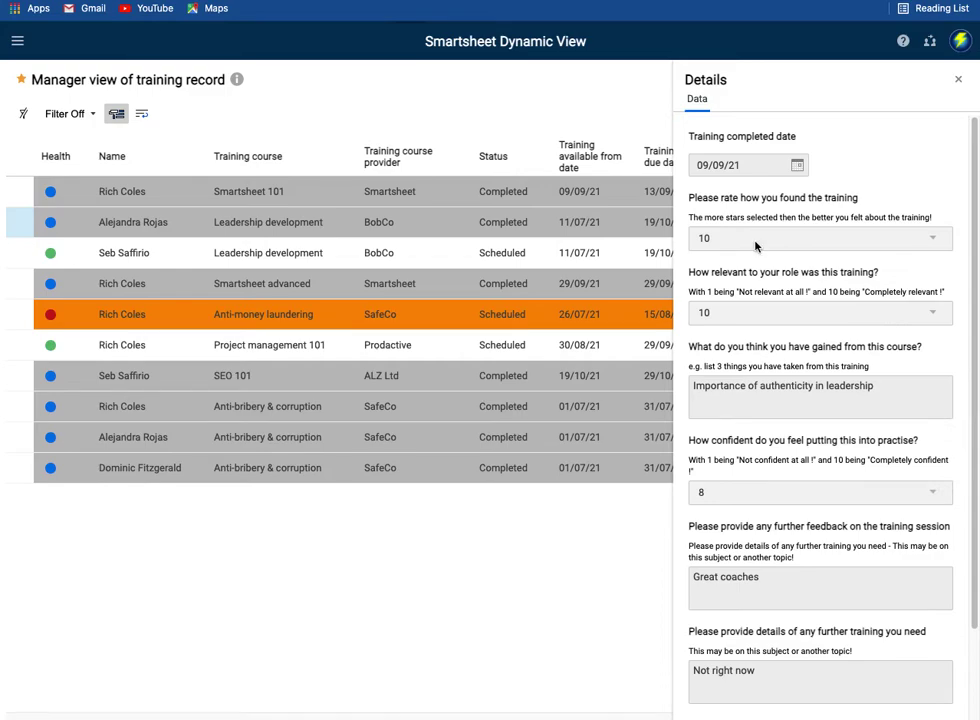
{"action": "scroll", "coordinate": [740, 300], "scroll_direction": "down", "scroll_amount": 1}
{"action": "scroll", "coordinate": [729, 351], "scroll_direction": "down", "scroll_amount": 1}
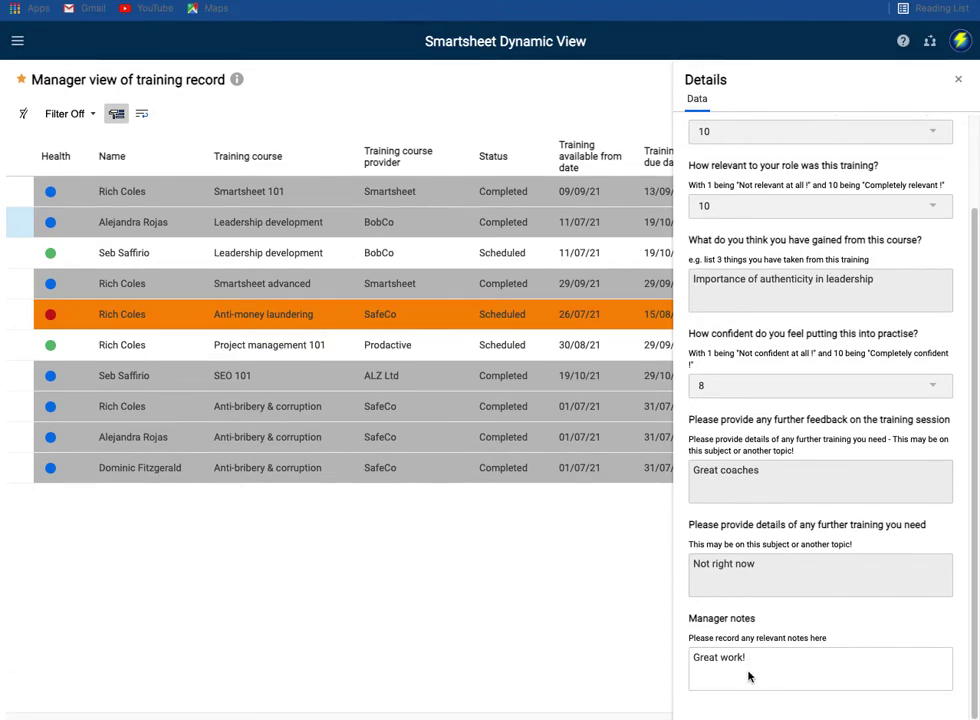
{"action": "left_click", "coordinate": [748, 658]}
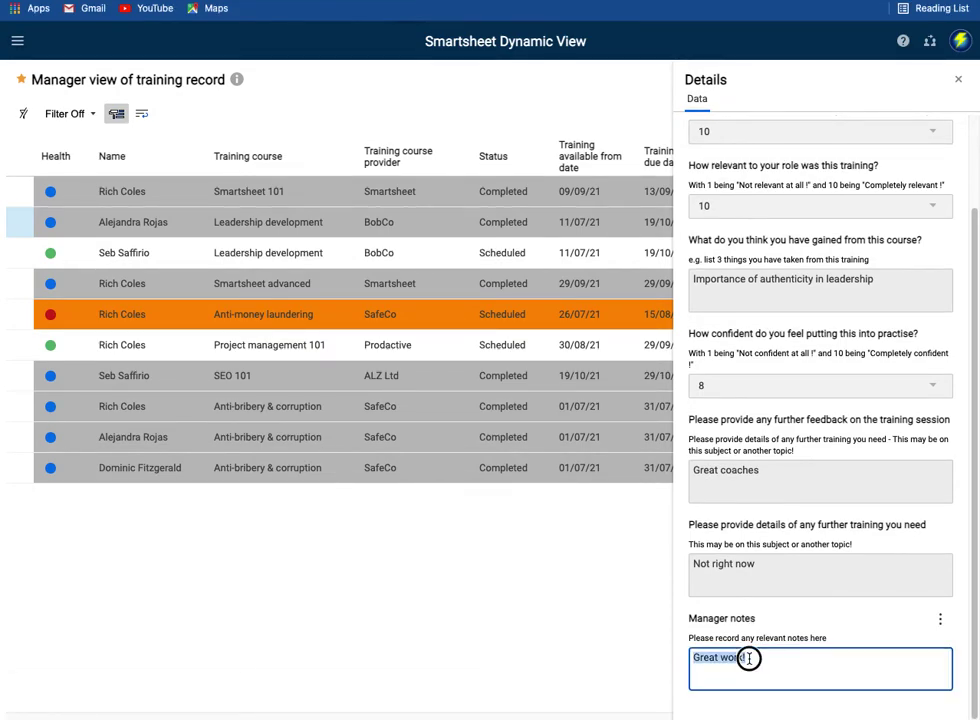
{"action": "type", "text": "Great "}
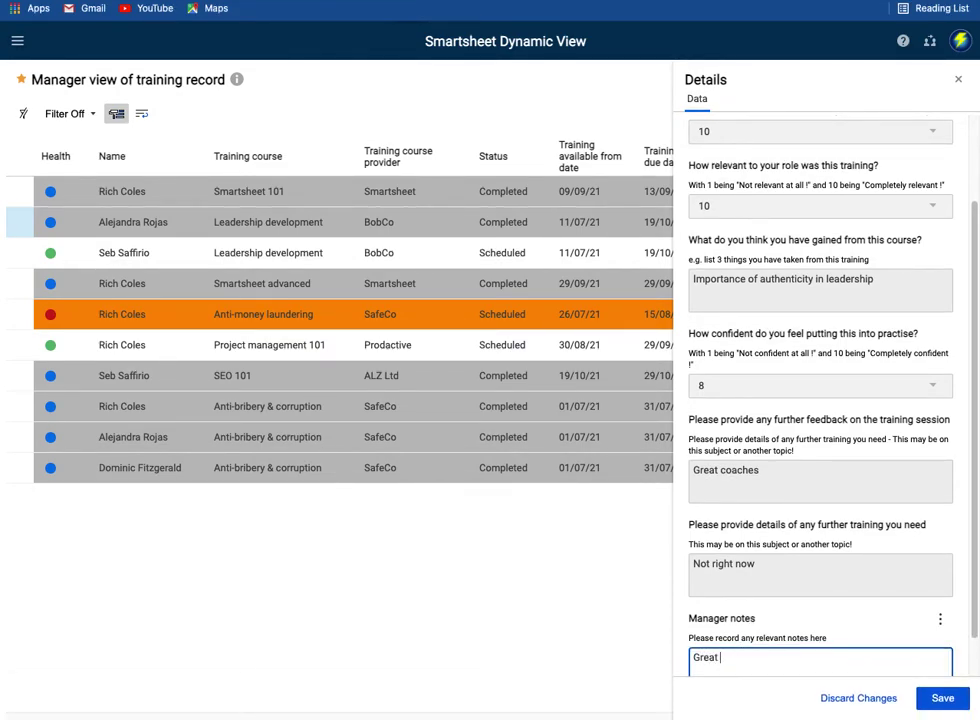
{"action": "type", "text": "work!"}
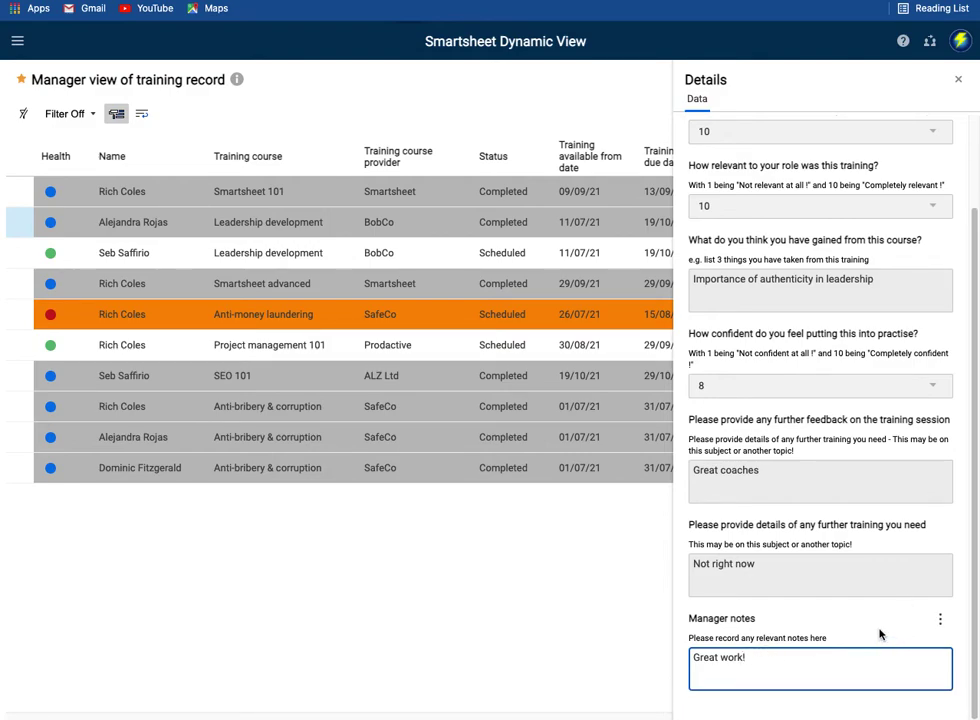
{"action": "left_click", "coordinate": [864, 700]}
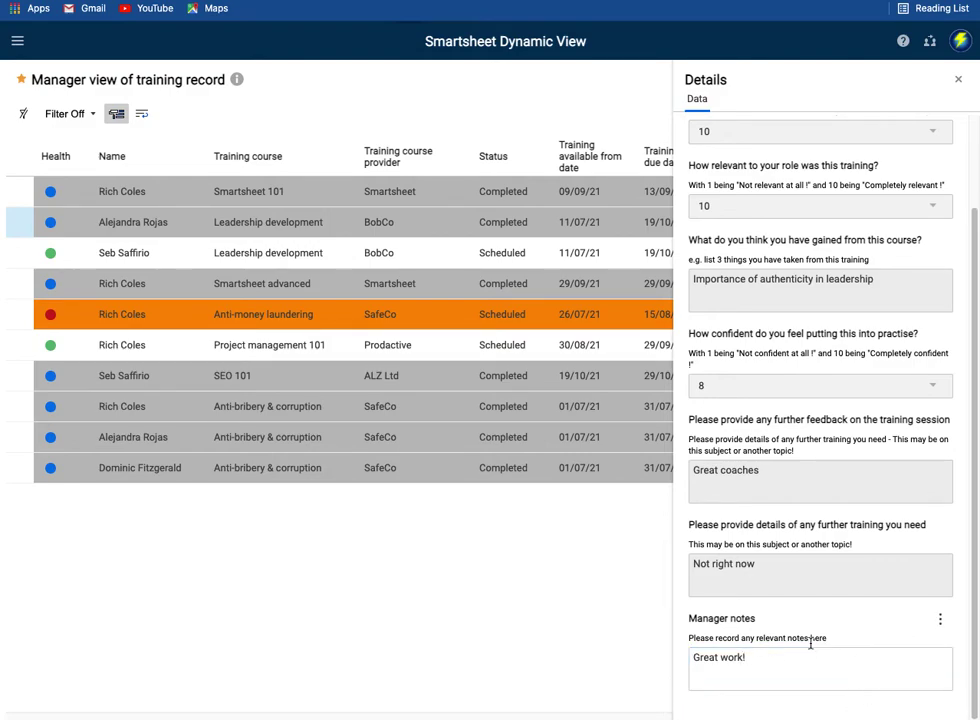
Append "Keep it up!" to the manager notes, save the change, and close the record's details.
{"action": "left_click", "coordinate": [768, 658]}
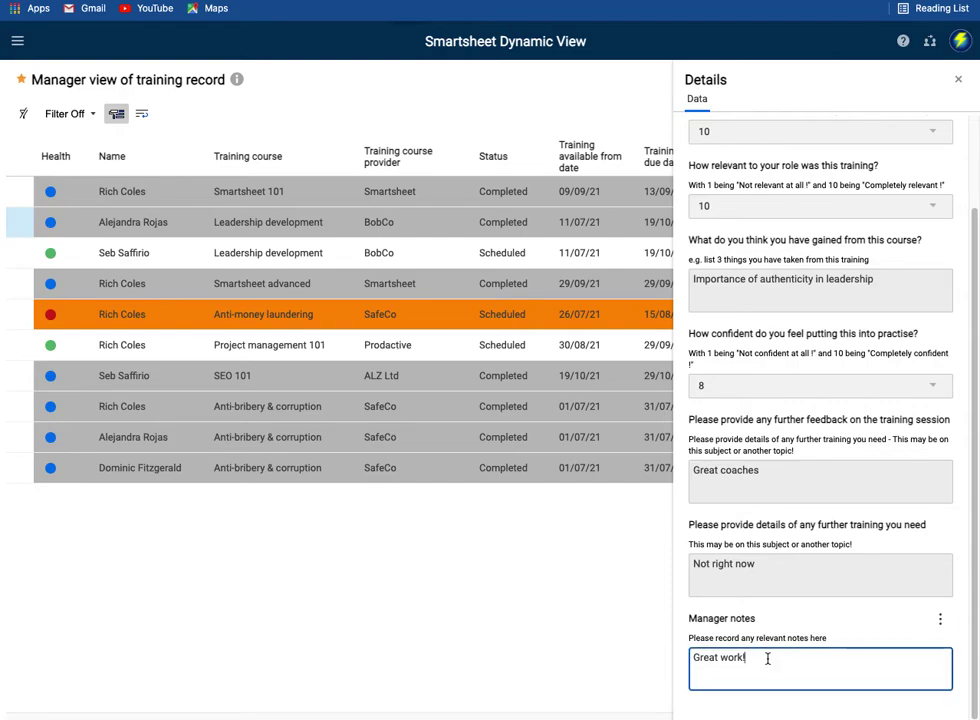
{"action": "type", "text": "Keep o"}
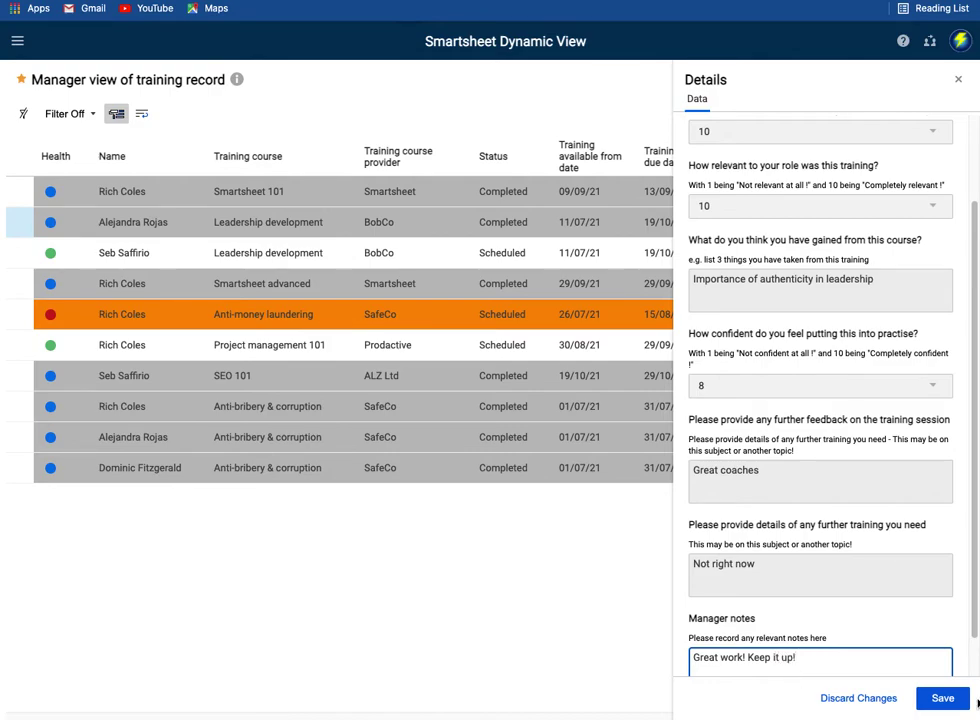
{"action": "left_click", "coordinate": [945, 699]}
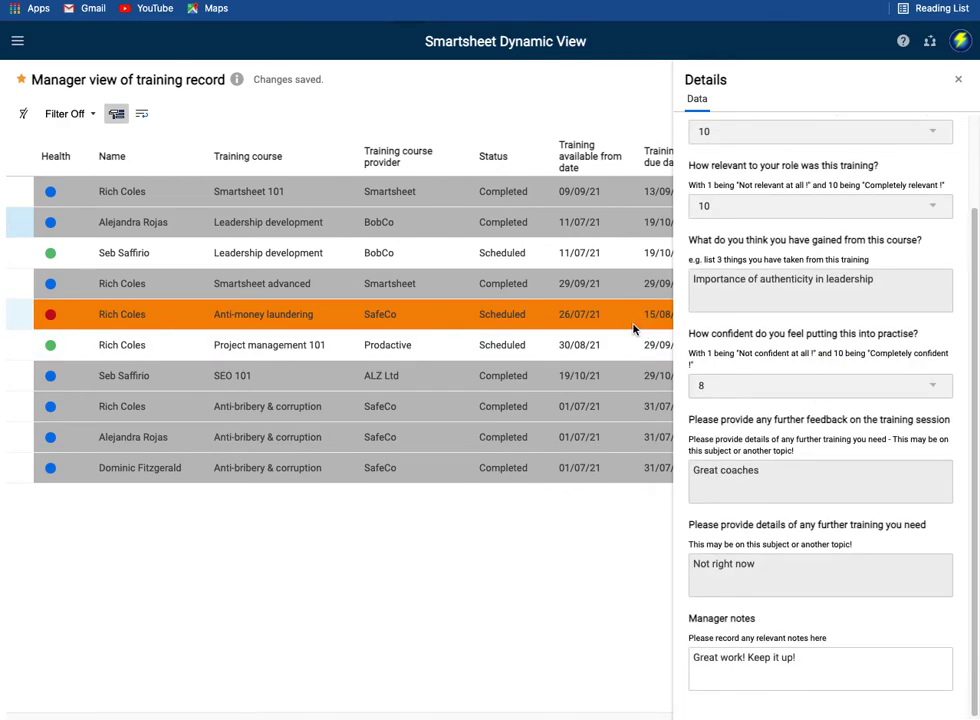
{"action": "left_click", "coordinate": [957, 80]}
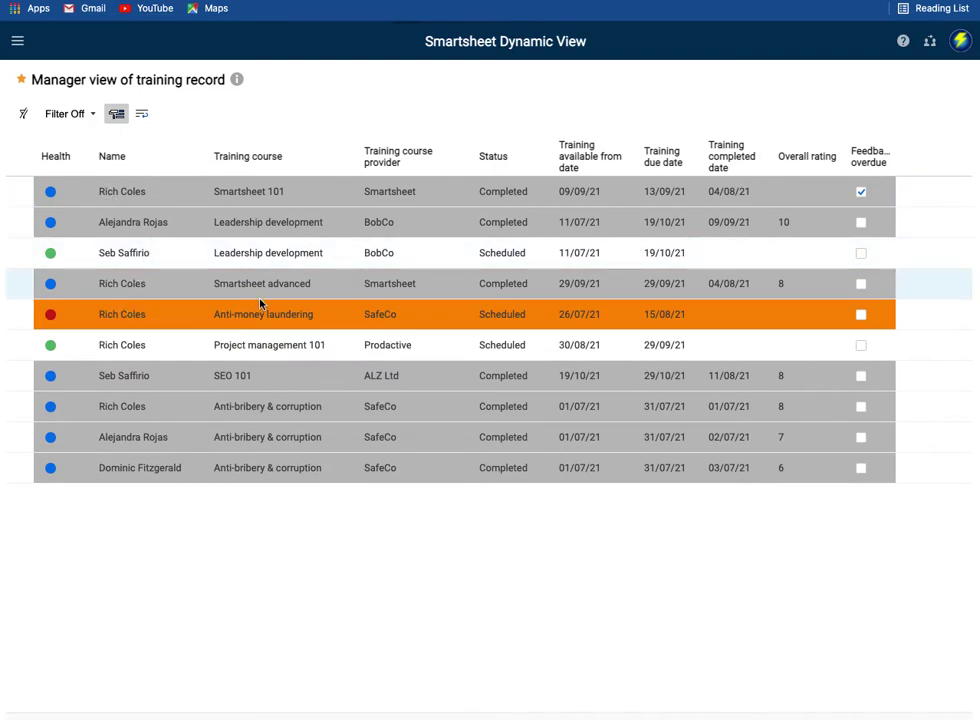
Review the feedback answers and manager notes of the completed SEO 101 record, and close its details.
{"action": "left_click", "coordinate": [142, 378]}
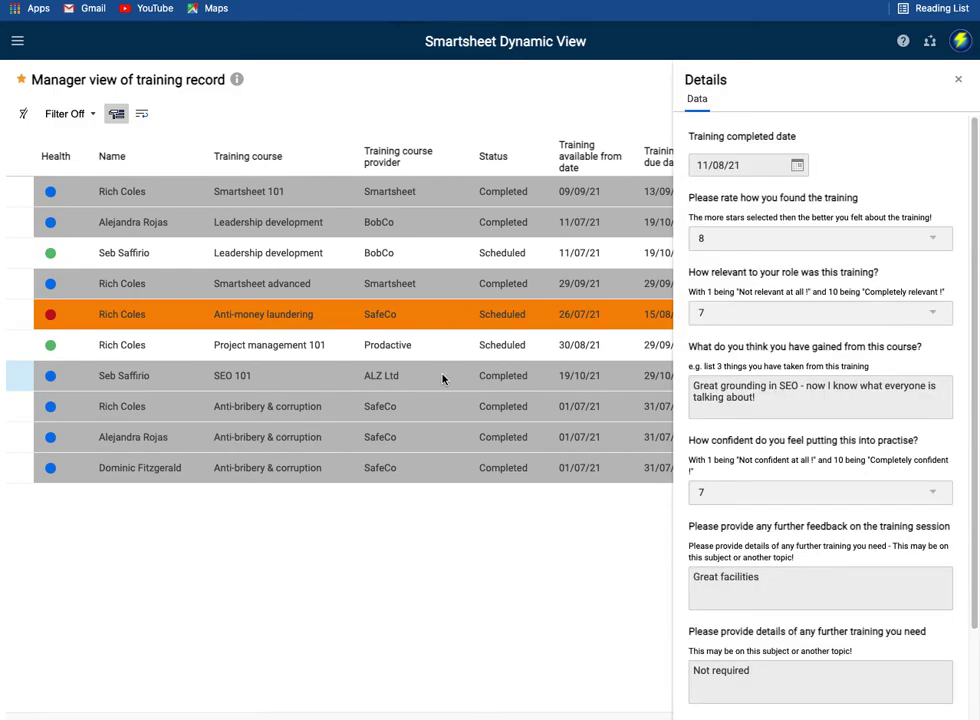
{"action": "scroll", "coordinate": [750, 389], "scroll_direction": "down", "scroll_amount": 2}
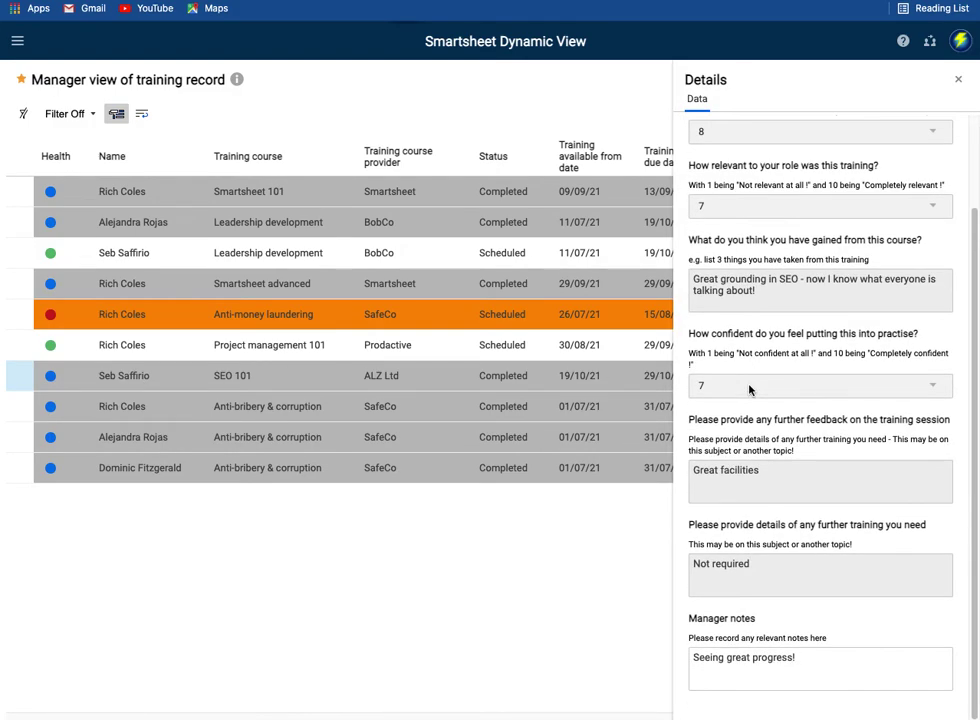
{"action": "scroll", "coordinate": [750, 389], "scroll_direction": "up", "scroll_amount": 1}
{"action": "scroll", "coordinate": [755, 333], "scroll_direction": "down", "scroll_amount": 1}
{"action": "scroll", "coordinate": [764, 297], "scroll_direction": "up", "scroll_amount": 1}
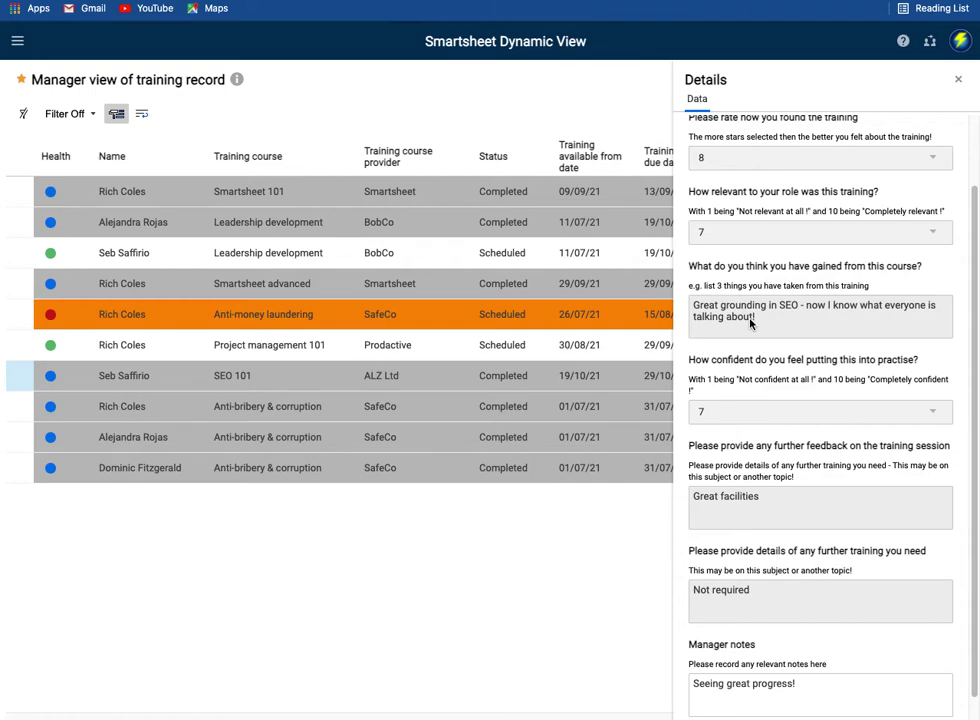
{"action": "left_click", "coordinate": [959, 81]}
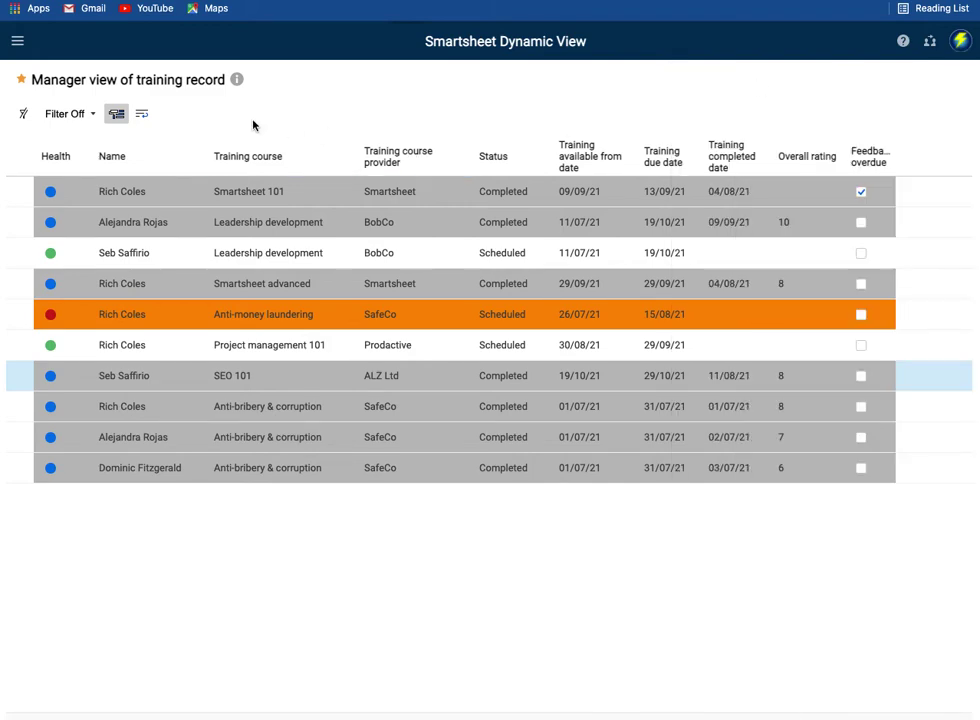
View the training records with the "In progress only" filter applied, and turn the filter off again.
{"action": "left_click", "coordinate": [62, 115]}
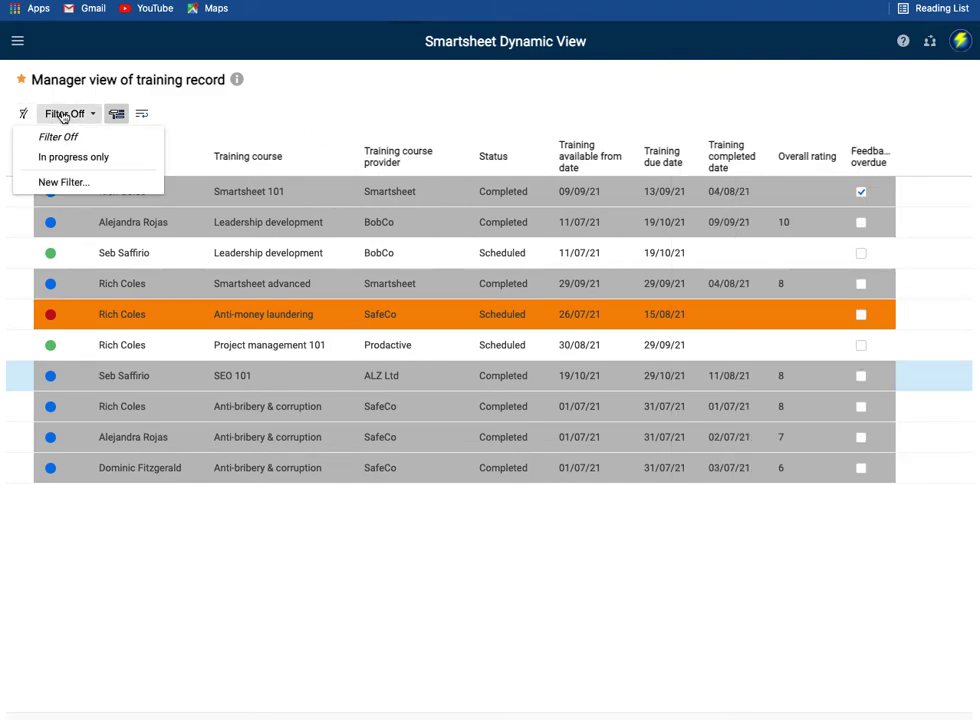
{"action": "left_click", "coordinate": [65, 156]}
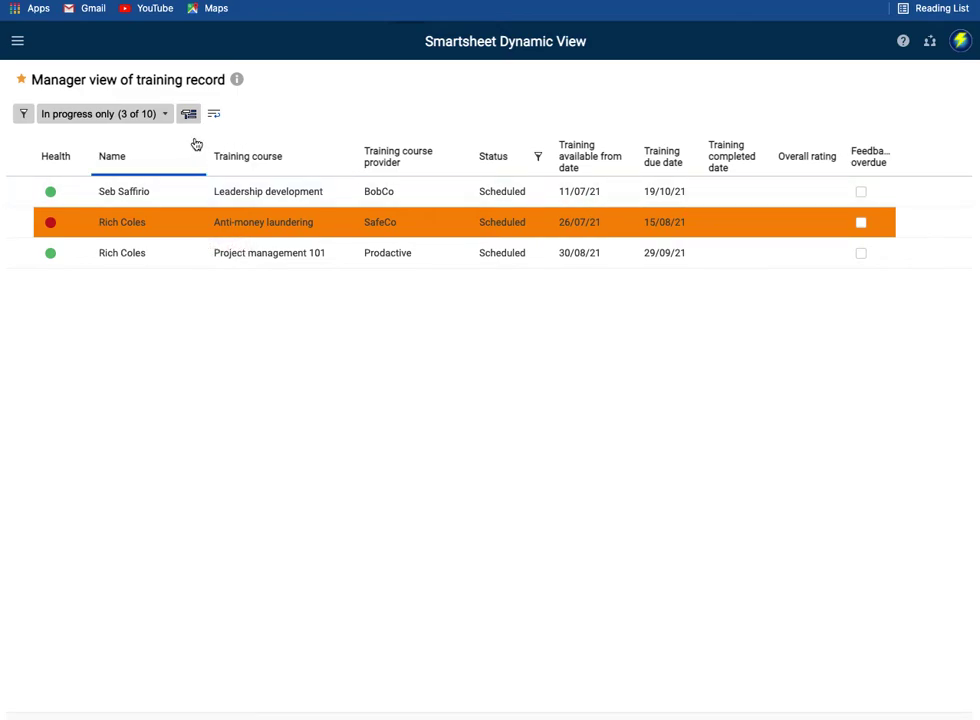
{"action": "left_click", "coordinate": [23, 113]}
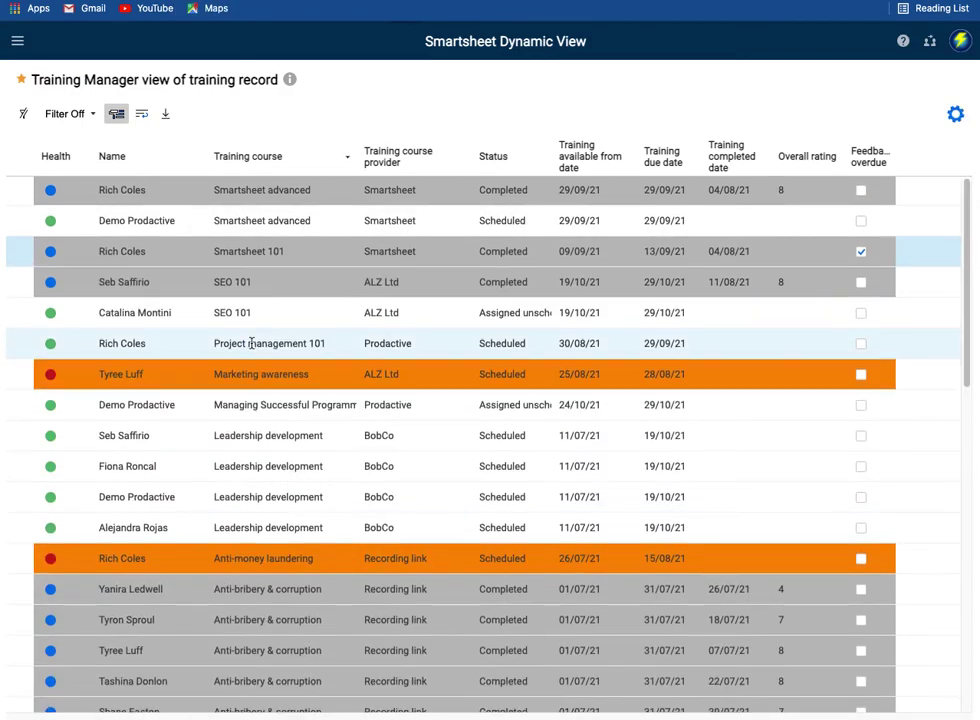
Look through the training manager's record list, review the completed SEO 101 entry's feedback, manager notes and HR notes, and close its details.
{"action": "scroll", "coordinate": [255, 380], "scroll_direction": "down", "scroll_amount": 1}
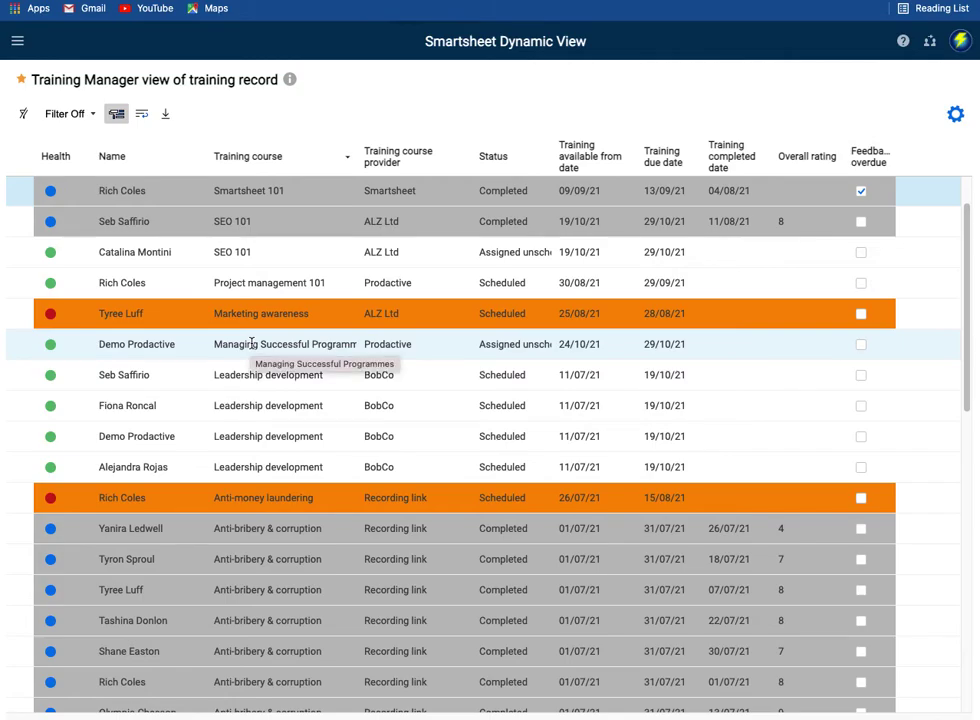
{"action": "scroll", "coordinate": [252, 345], "scroll_direction": "down", "scroll_amount": 4}
{"action": "scroll", "coordinate": [252, 345], "scroll_direction": "up", "scroll_amount": 5}
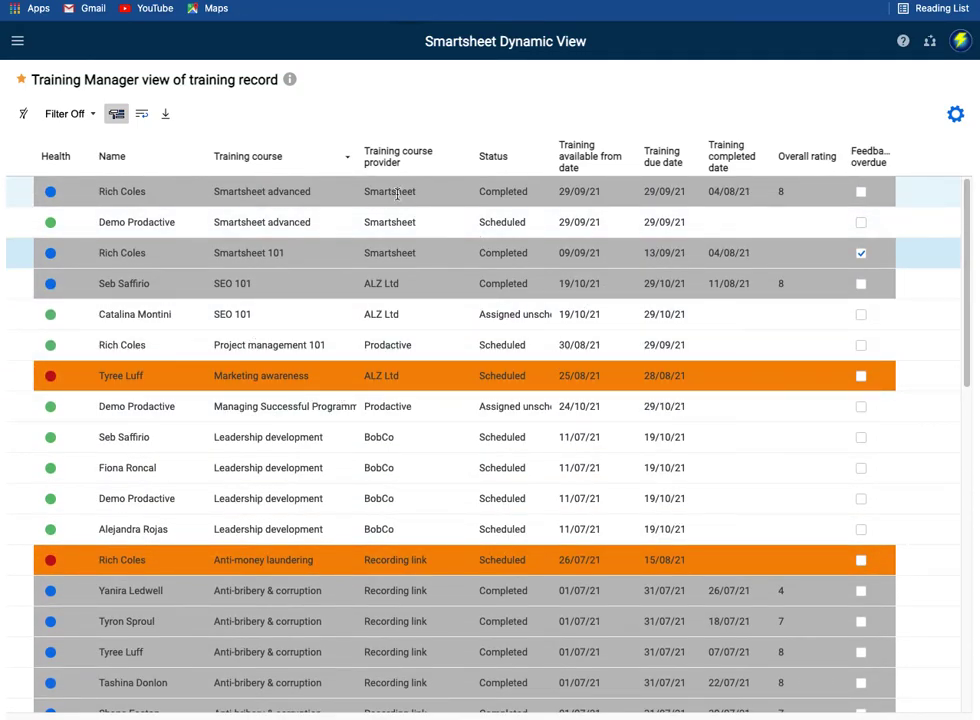
{"action": "left_click", "coordinate": [309, 283]}
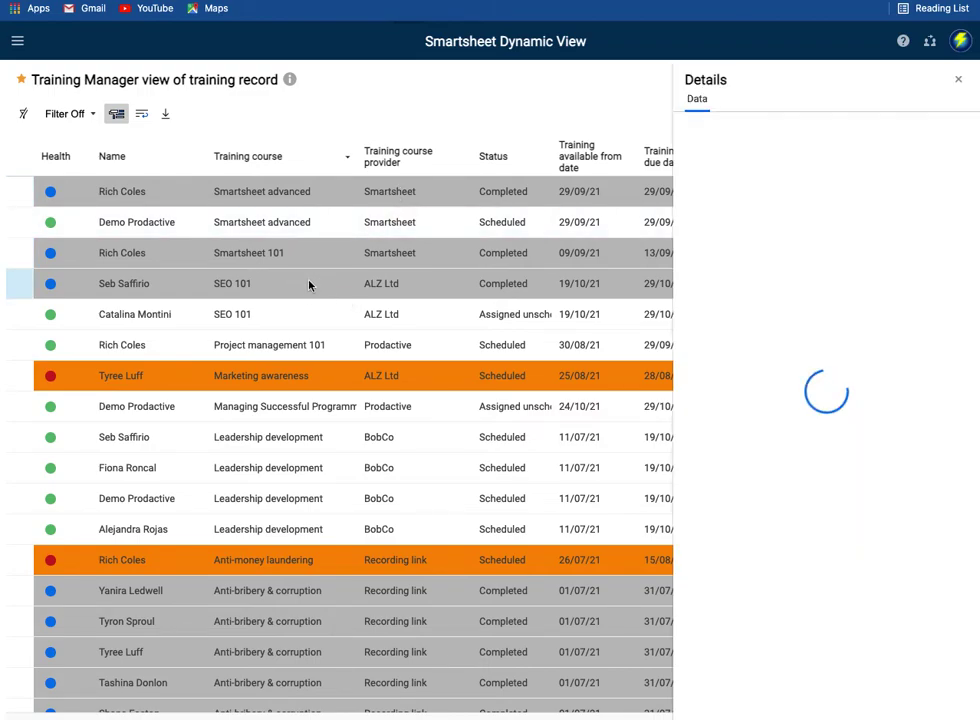
{"action": "scroll", "coordinate": [800, 372], "scroll_direction": "down", "scroll_amount": 3}
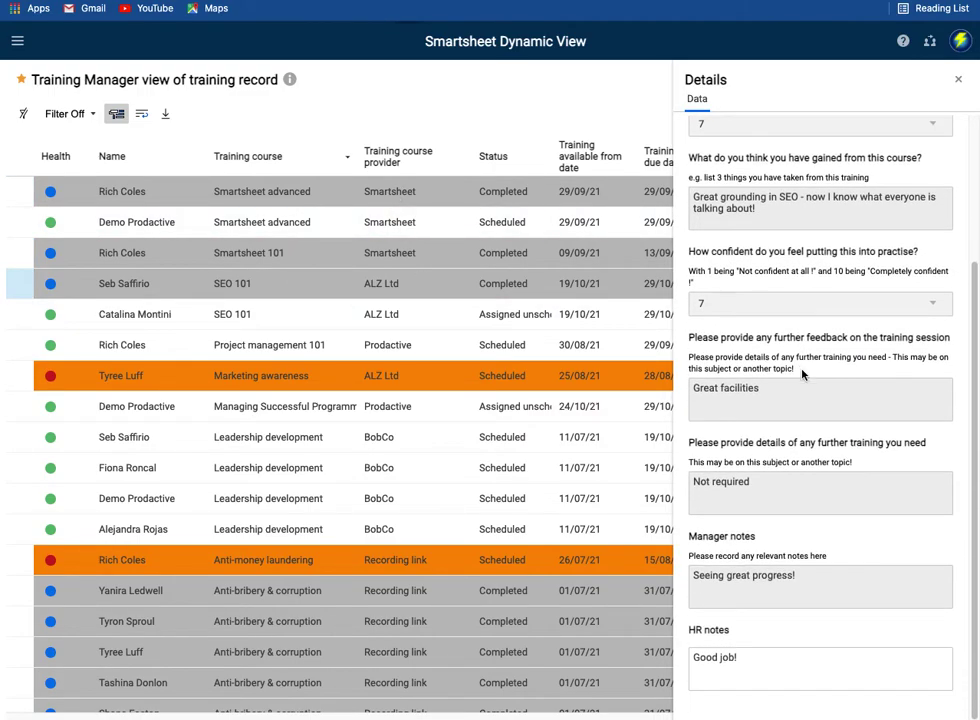
{"action": "scroll", "coordinate": [748, 566], "scroll_direction": "up", "scroll_amount": 1}
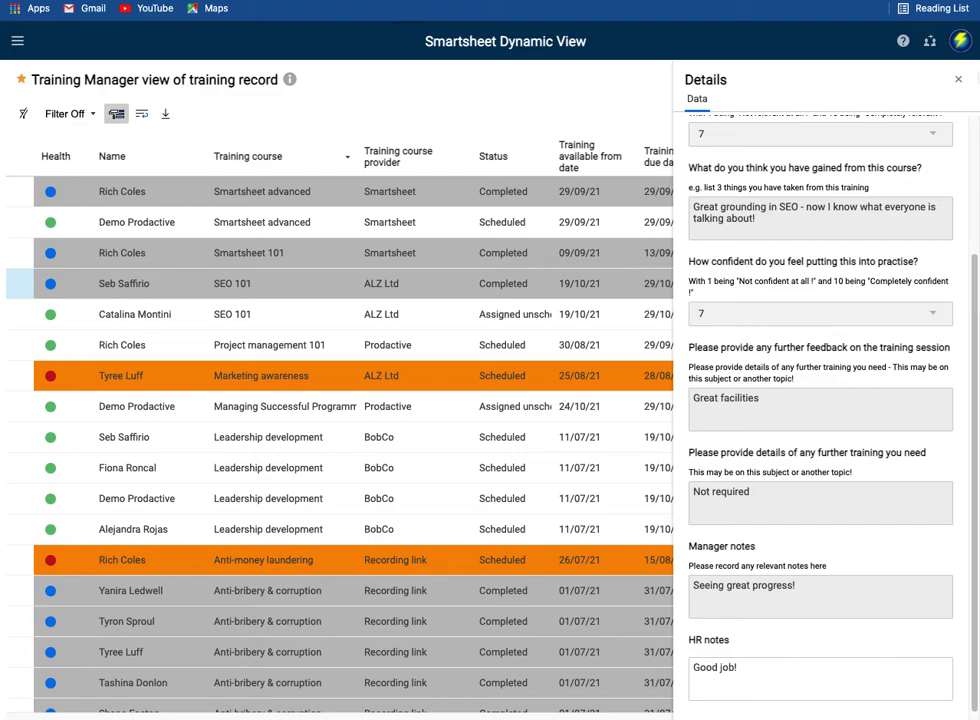
{"action": "left_click", "coordinate": [958, 79]}
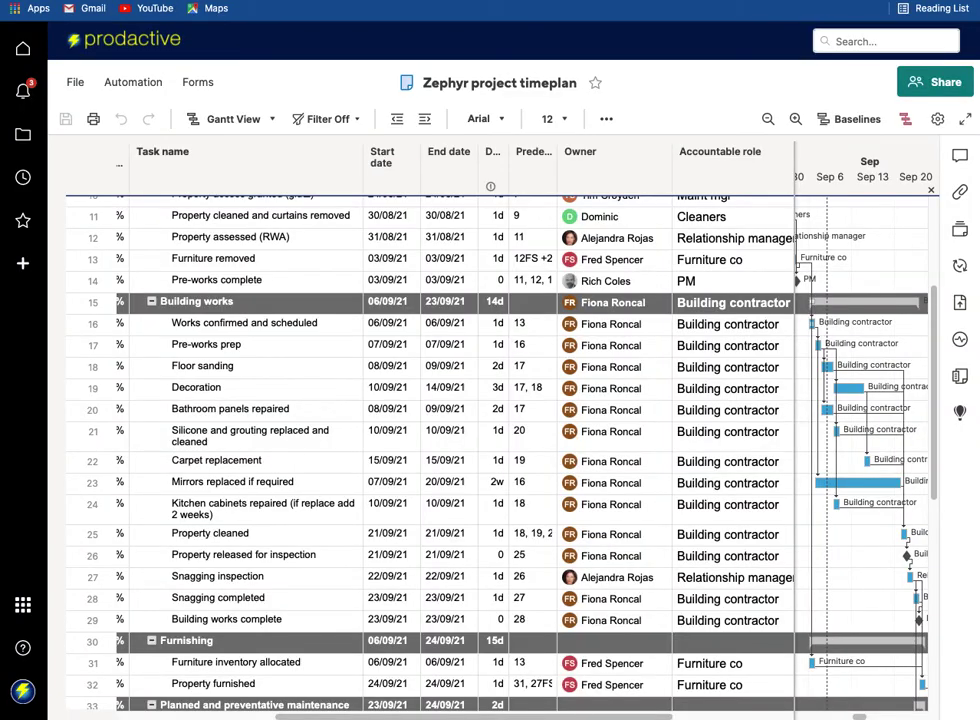
Examine the tasks, dates, owners and accountable roles in the Zephyr project timeplan sheet.
{"action": "left_click", "coordinate": [581, 281]}
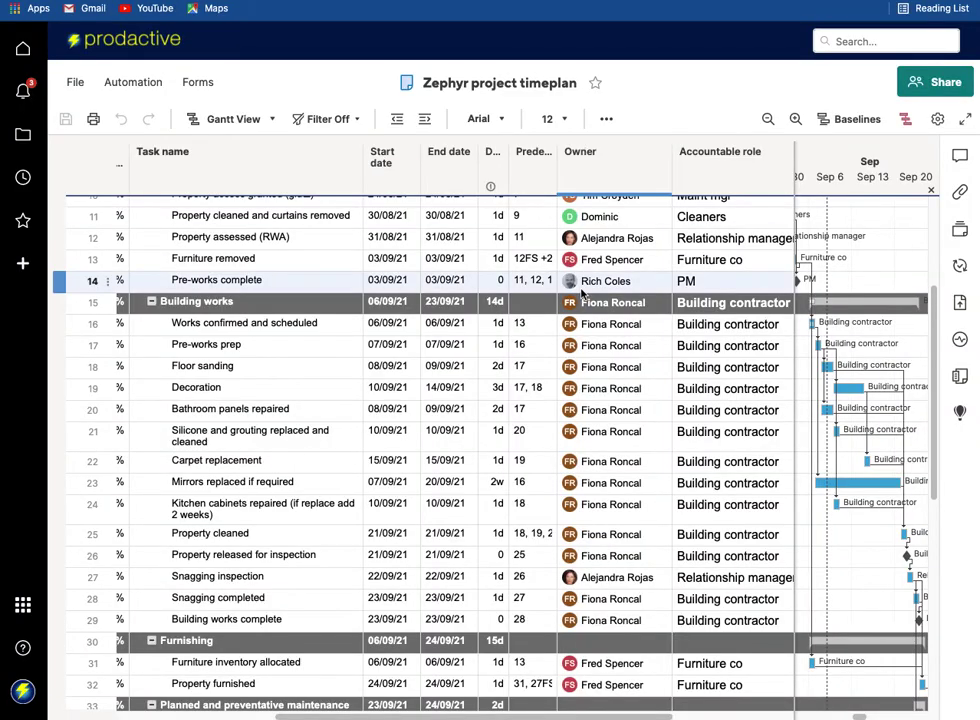
{"action": "scroll", "coordinate": [581, 292], "scroll_direction": "up", "scroll_amount": 3}
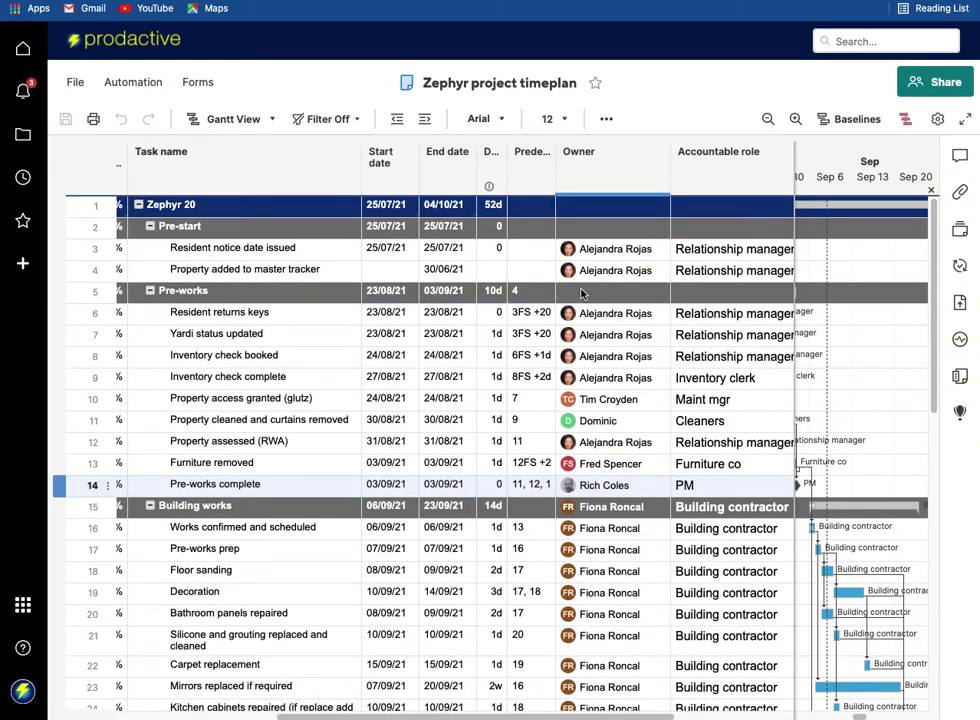
{"action": "left_click", "coordinate": [581, 292]}
{"action": "scroll", "coordinate": [581, 292], "scroll_direction": "left", "scroll_amount": 3}
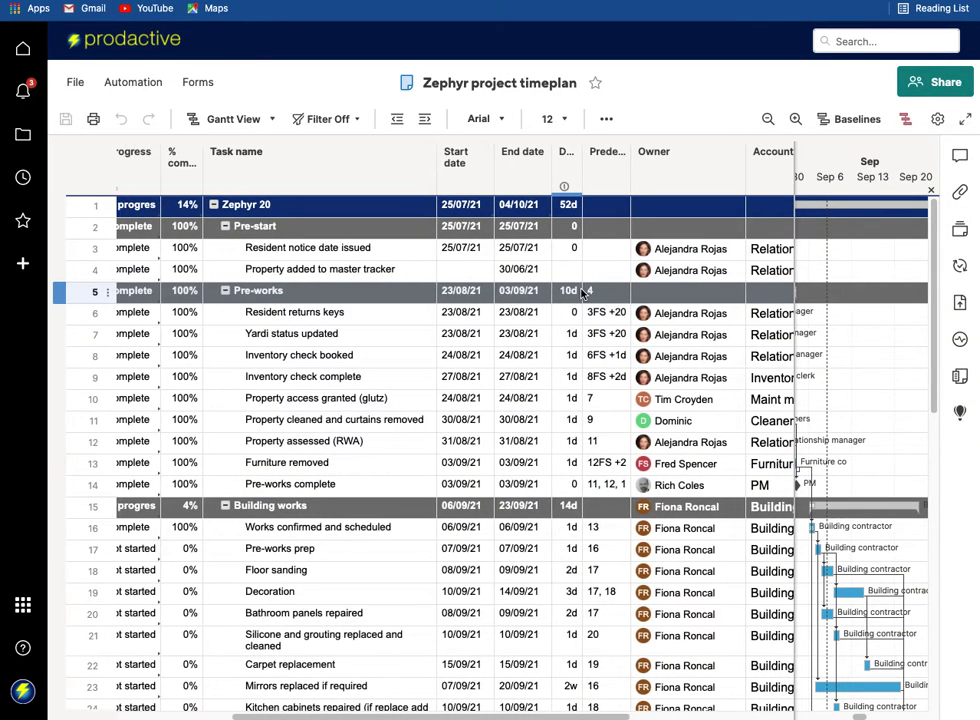
{"action": "scroll", "coordinate": [581, 292], "scroll_direction": "right", "scroll_amount": 3}
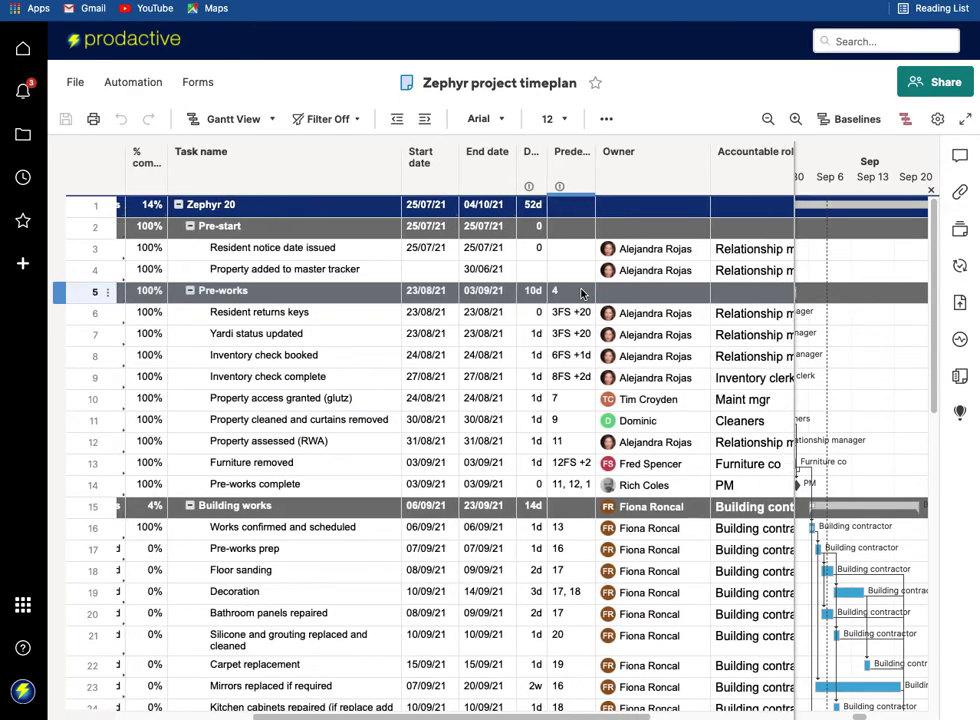
{"action": "scroll", "coordinate": [581, 292], "scroll_direction": "down", "scroll_amount": 3}
{"action": "left_click", "coordinate": [581, 292]}
{"action": "scroll", "coordinate": [581, 292], "scroll_direction": "down", "scroll_amount": 1}
{"action": "scroll", "coordinate": [581, 292], "scroll_direction": "right", "scroll_amount": 1}
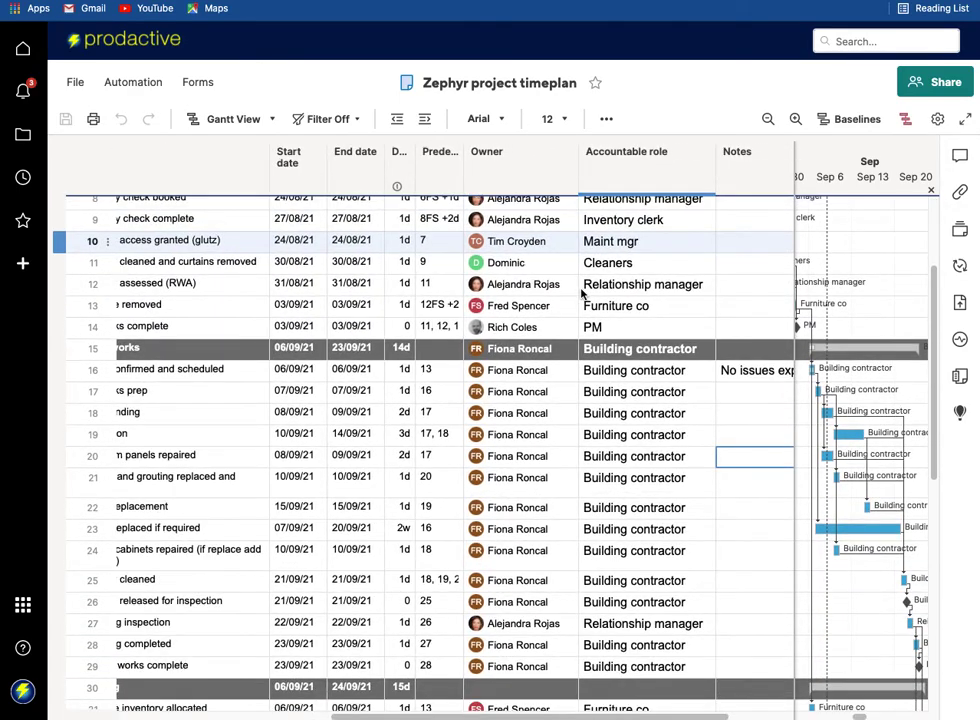
Examine the Building works section of the timeplan and the tasks whose accountable role is Building contractor.
{"action": "left_click", "coordinate": [604, 323]}
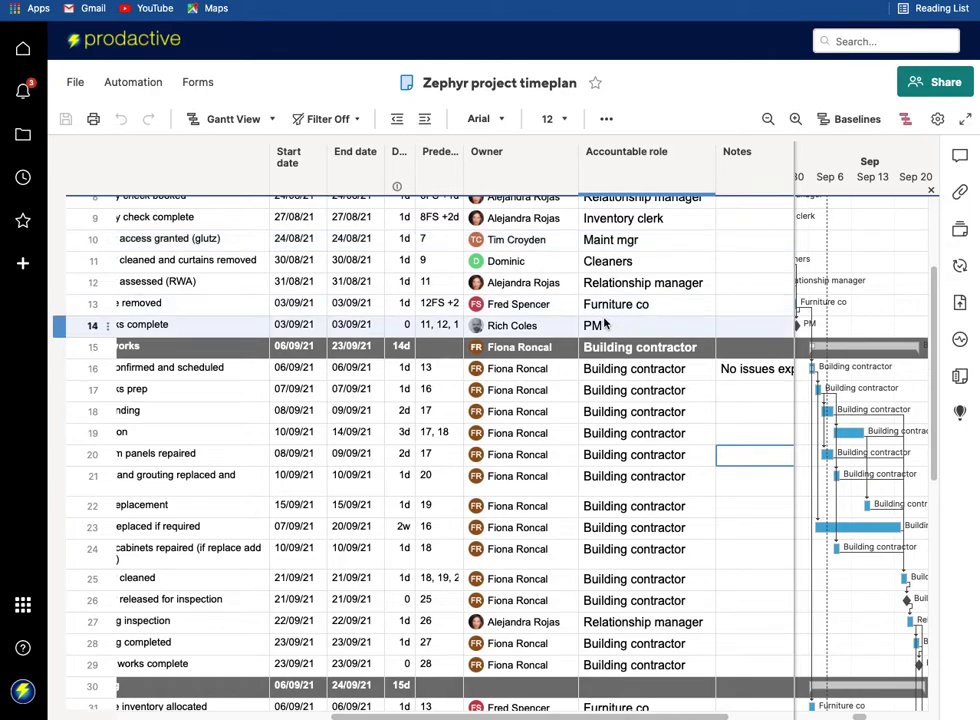
{"action": "scroll", "coordinate": [604, 324], "scroll_direction": "up", "scroll_amount": 1}
{"action": "scroll", "coordinate": [604, 324], "scroll_direction": "left", "scroll_amount": 1}
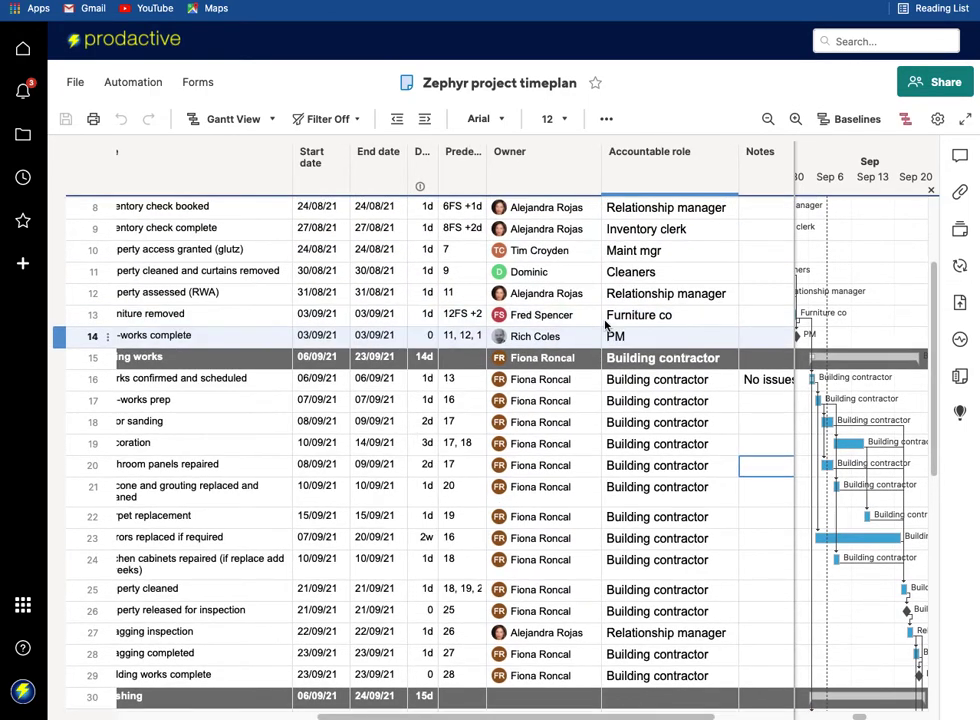
{"action": "left_click", "coordinate": [601, 362]}
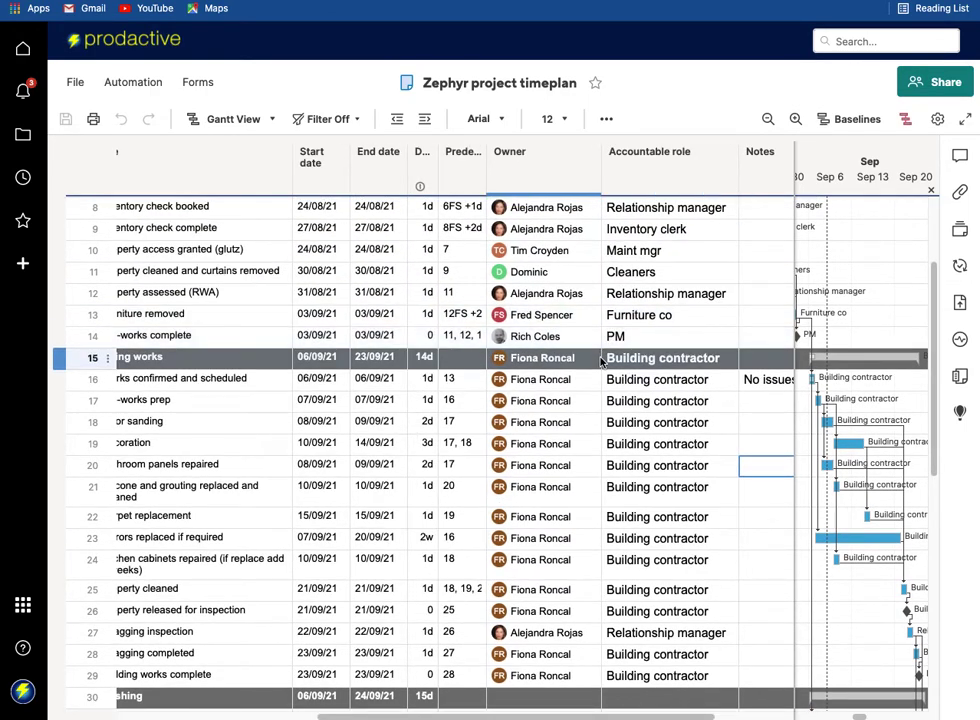
{"action": "scroll", "coordinate": [601, 362], "scroll_direction": "down", "scroll_amount": 1}
{"action": "scroll", "coordinate": [601, 362], "scroll_direction": "left", "scroll_amount": 2}
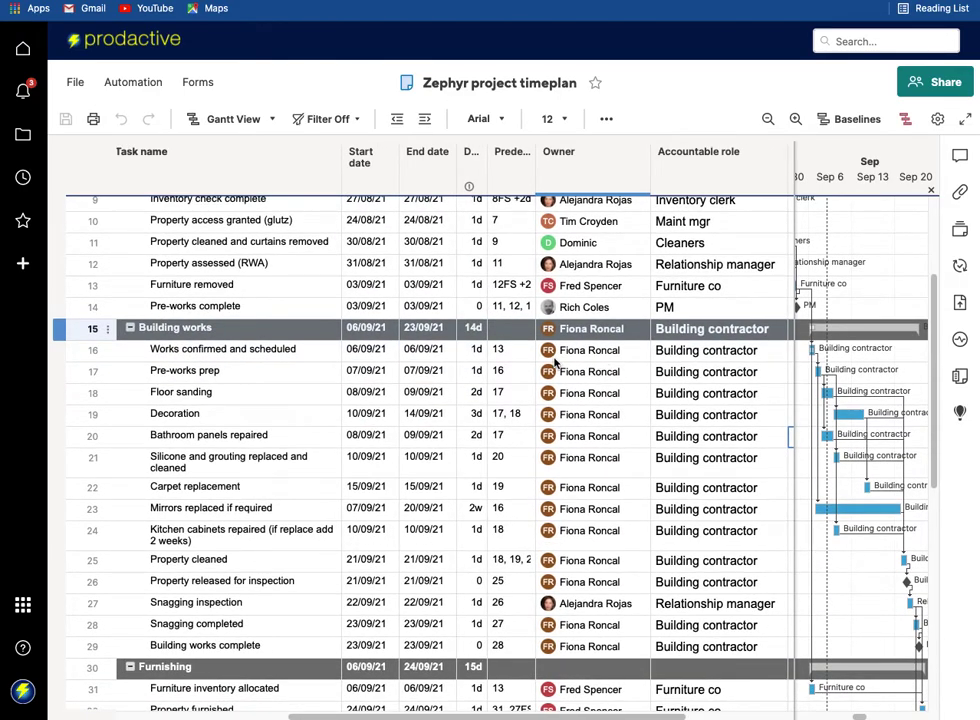
{"action": "left_click", "coordinate": [200, 316]}
{"action": "left_click", "coordinate": [60, 328]}
{"action": "left_click", "coordinate": [59, 329]}
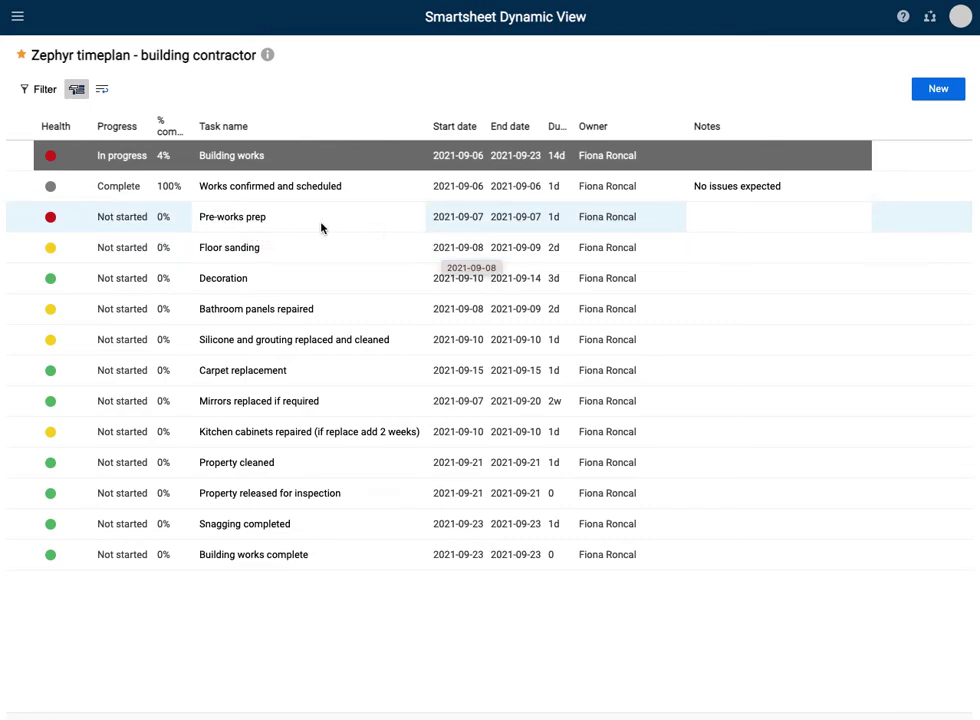
In the building contractor's Dynamic View, set Pre-works prep to 100% complete with the note "Completed - sorry for not updating on time!".
{"action": "left_click", "coordinate": [712, 217]}
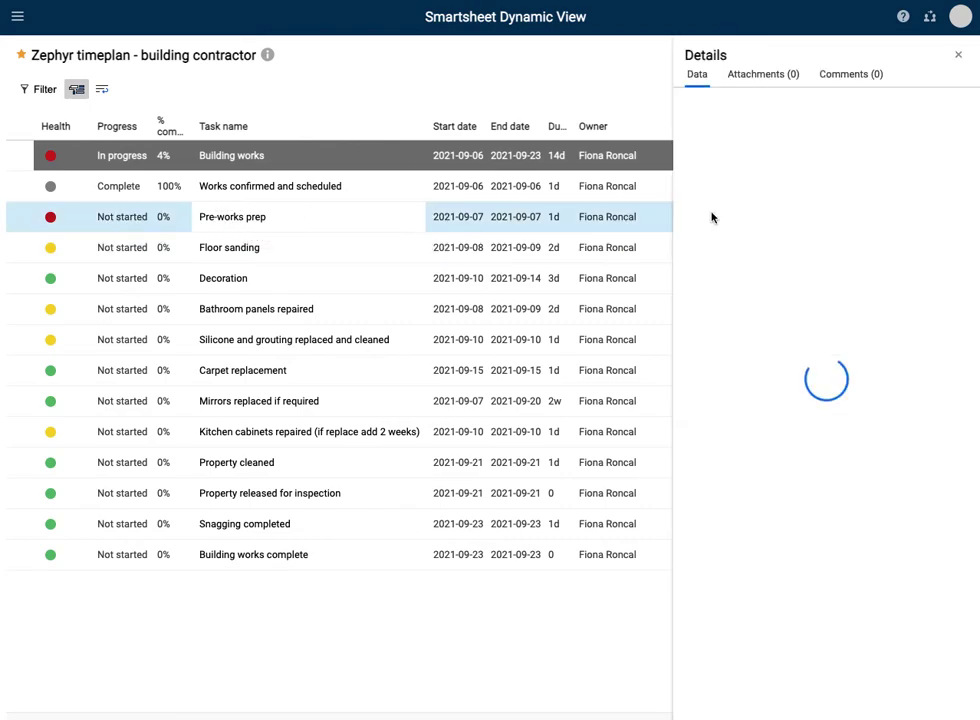
{"action": "left_click", "coordinate": [748, 142]}
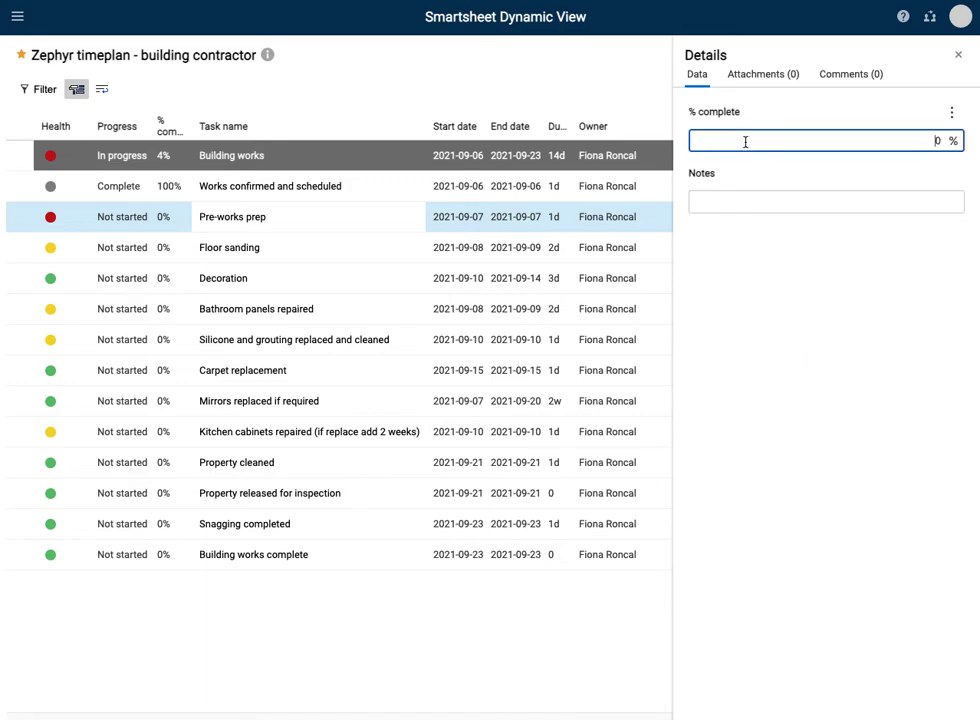
{"action": "type", "text": "1000"}
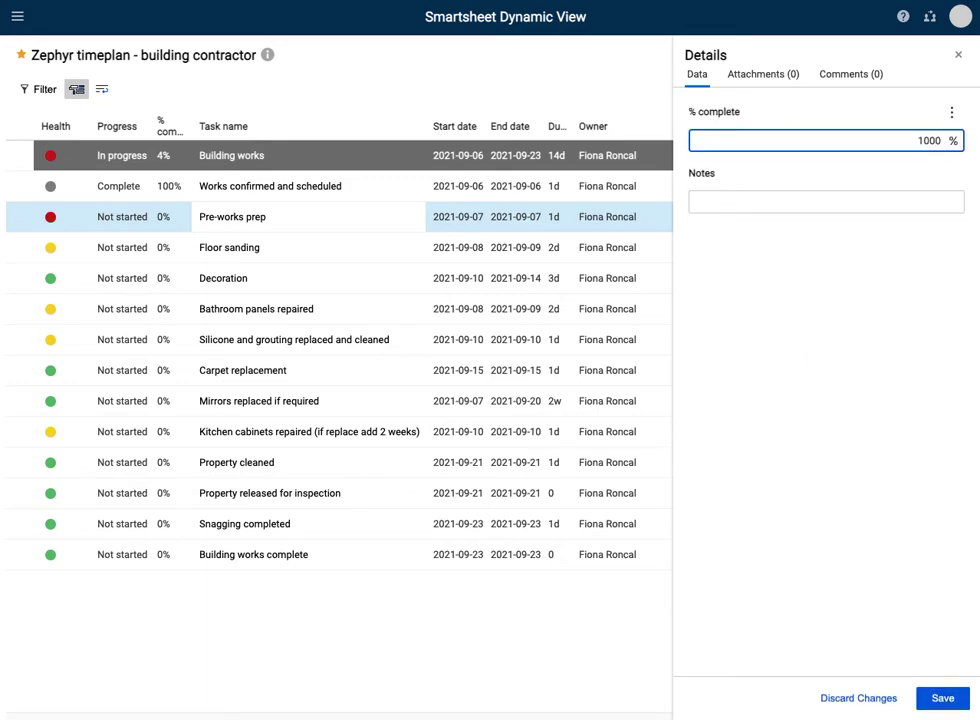
{"action": "key", "text": "Delete"}
{"action": "left_click", "coordinate": [718, 198]}
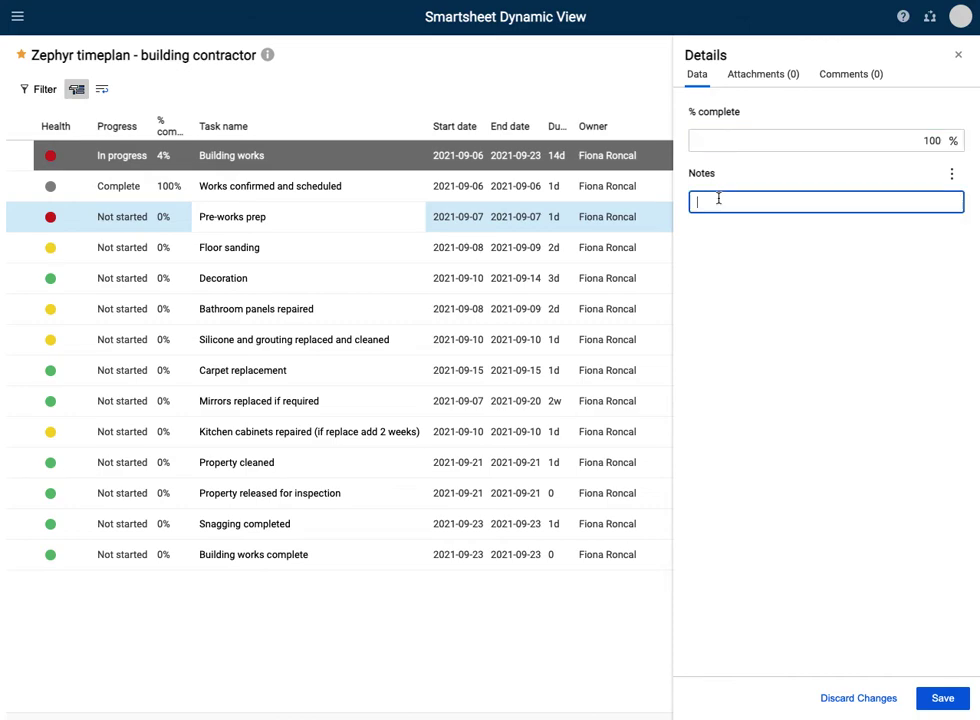
{"action": "type", "text": "Comple"}
{"action": "type", "text": "ted - sorry for not updat"}
{"action": "type", "text": "rry for not updating "}
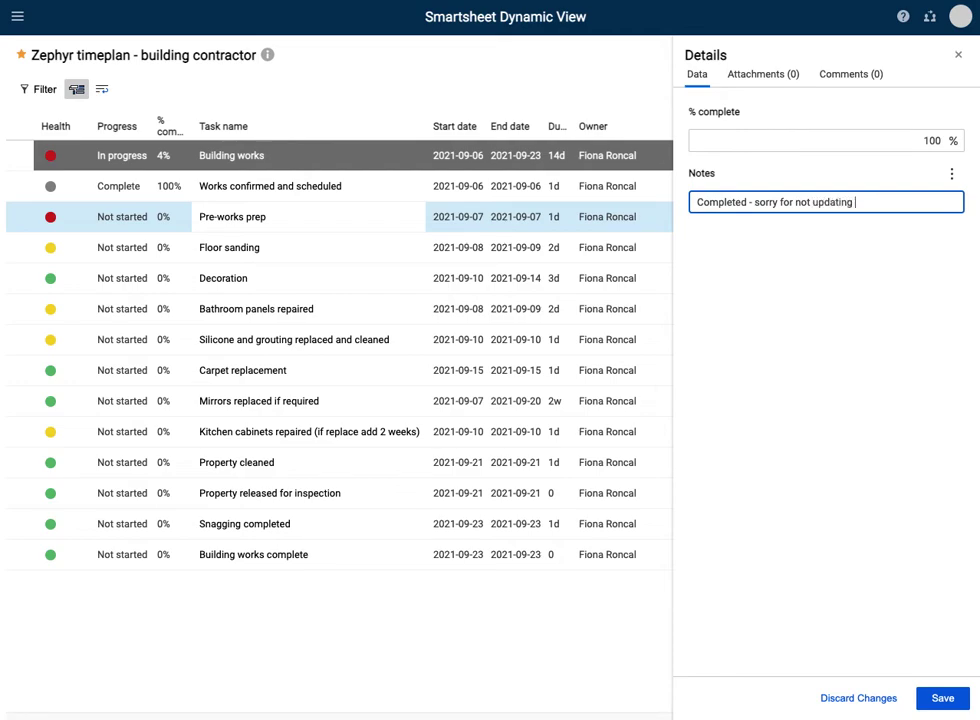
{"action": "type", "text": "on time!"}
View the comments and attachments areas of the Pre-works prep details and return to its data fields.
{"action": "left_click", "coordinate": [845, 76]}
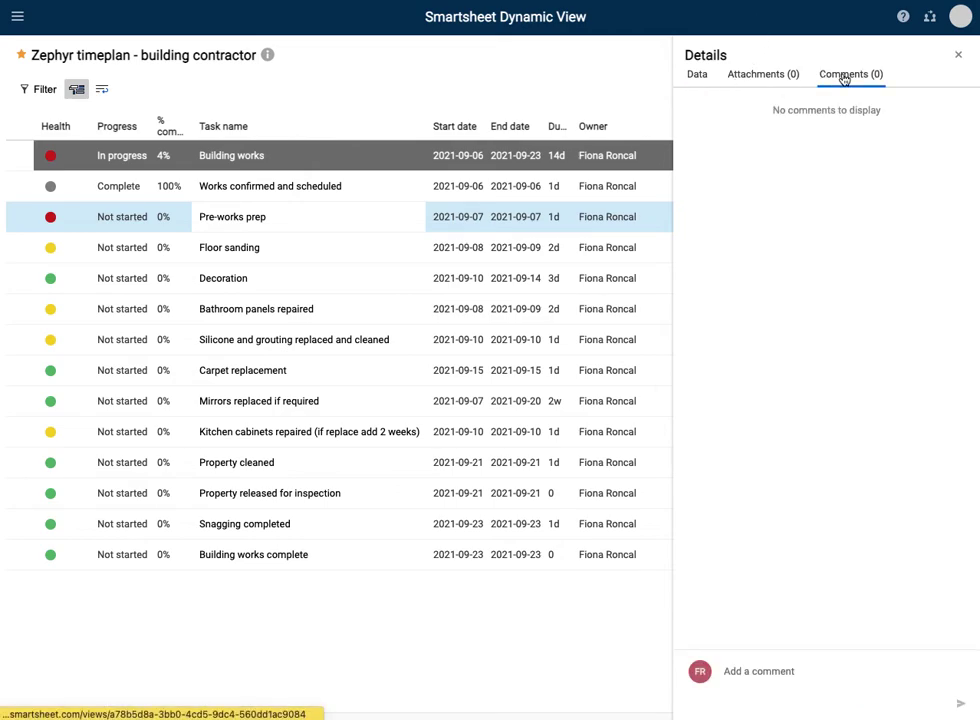
{"action": "left_click", "coordinate": [768, 76]}
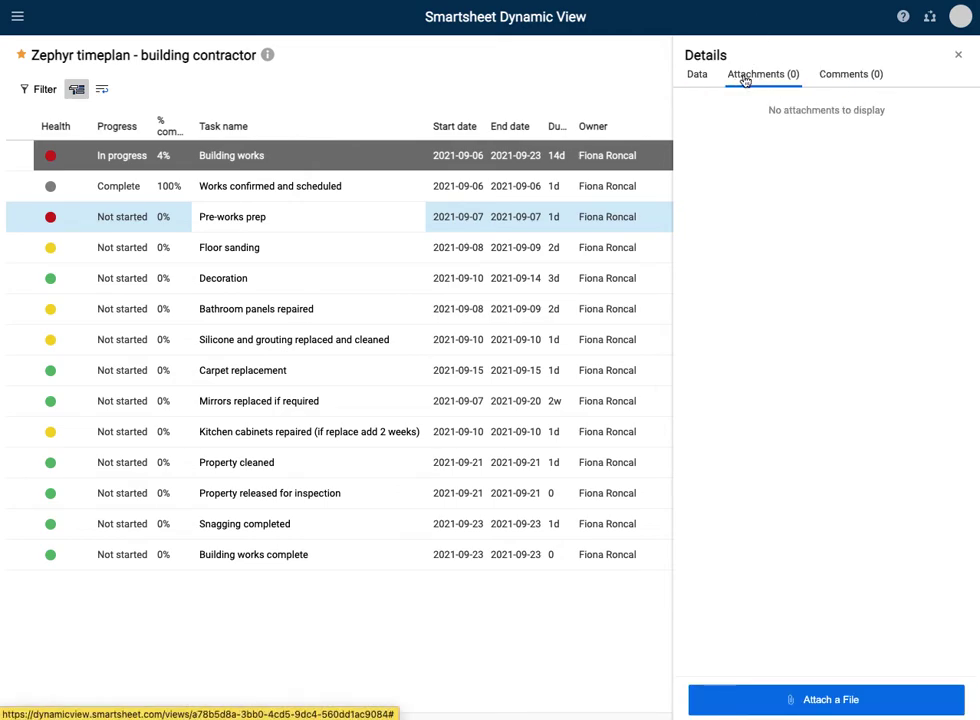
{"action": "left_click", "coordinate": [702, 76]}
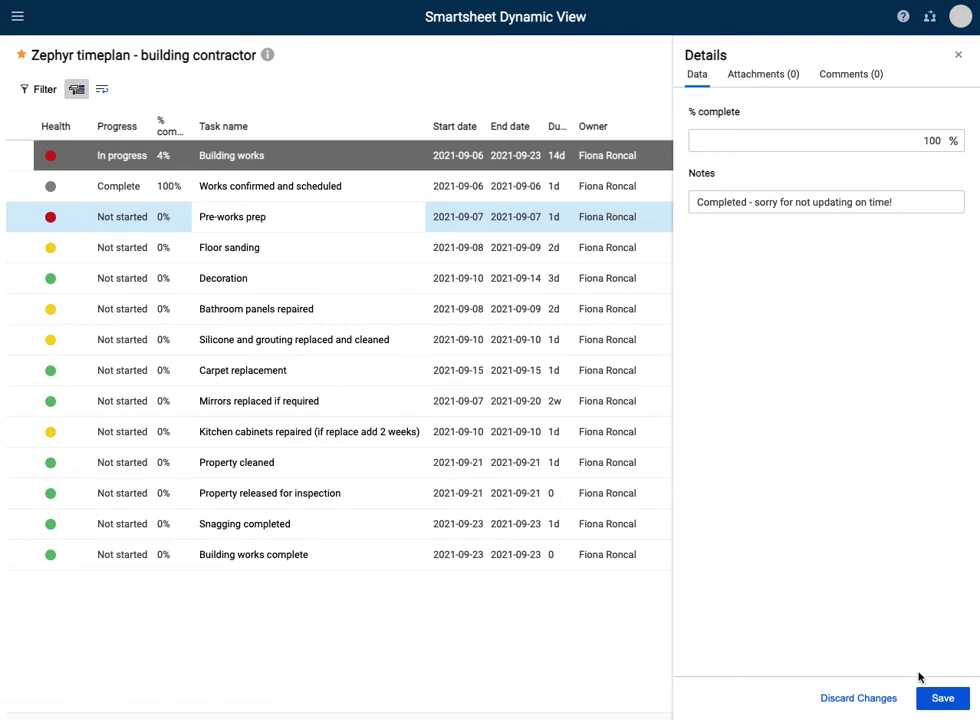
Save the changes to the Pre-works prep task and close its details.
{"action": "left_click", "coordinate": [942, 700]}
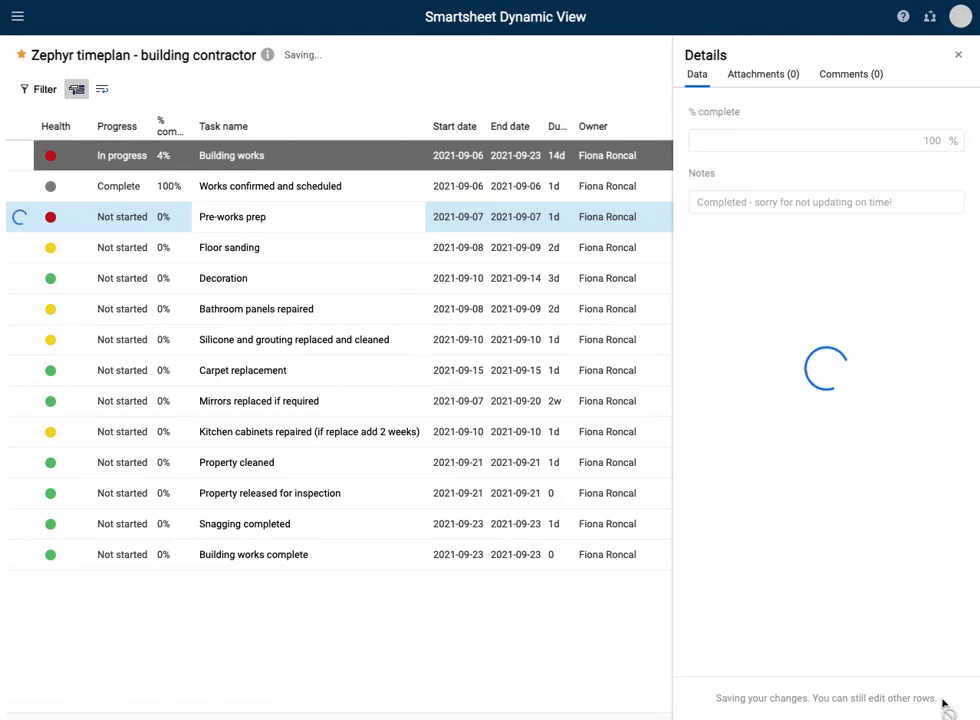
{"action": "left_click", "coordinate": [943, 708]}
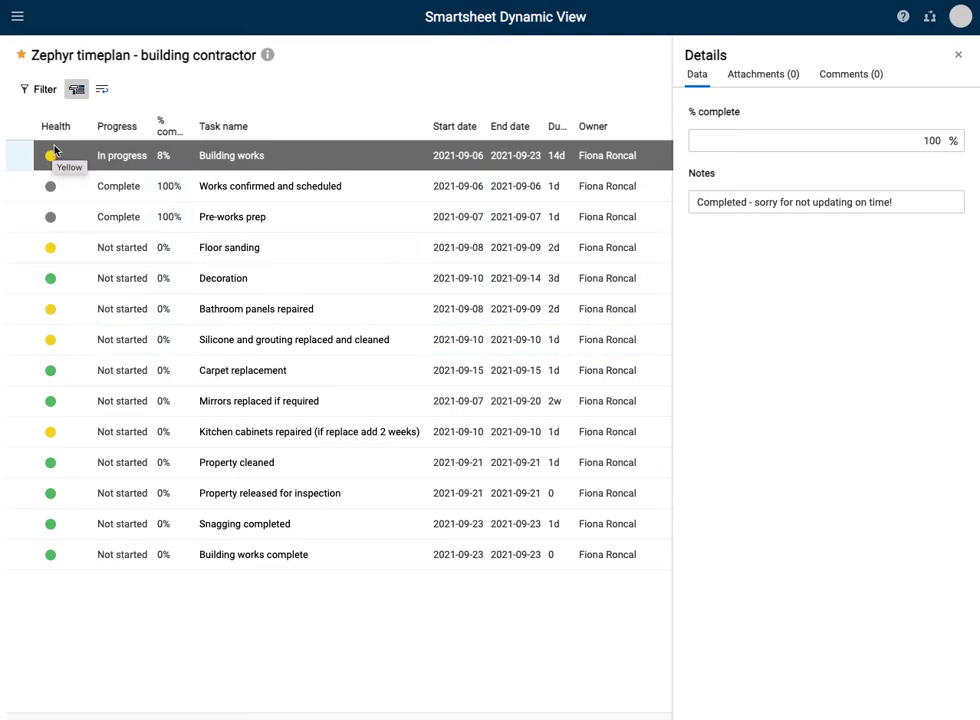
{"action": "left_click", "coordinate": [959, 53]}
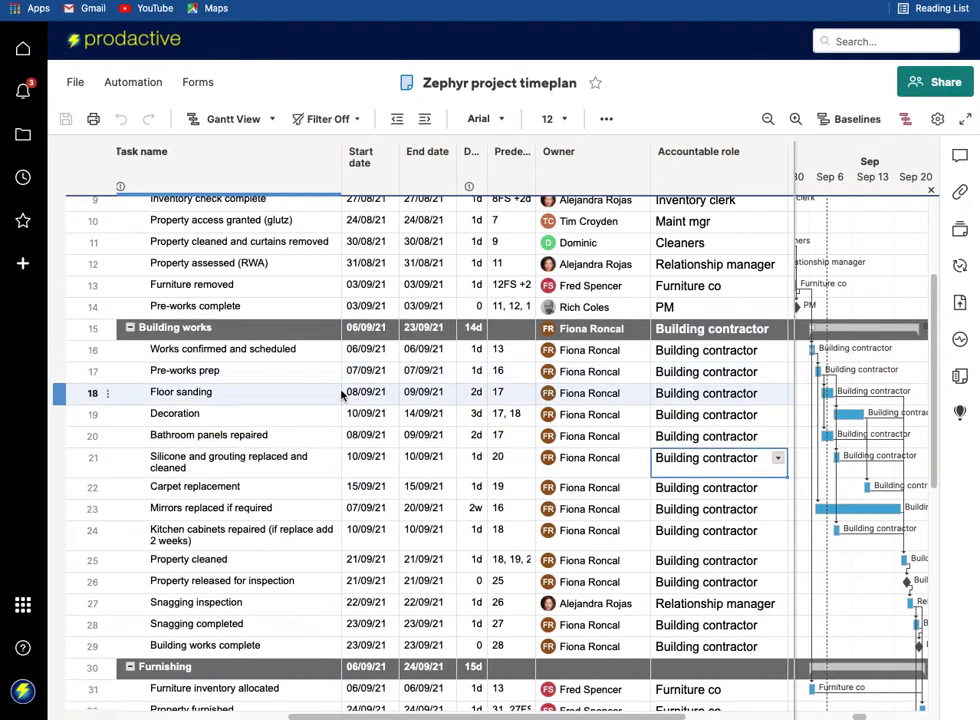
Review the health, progress, completion and notes of the Pre-works prep task in the Zephyr project timeplan sheet.
{"action": "scroll", "coordinate": [330, 396], "scroll_direction": "left", "scroll_amount": 3}
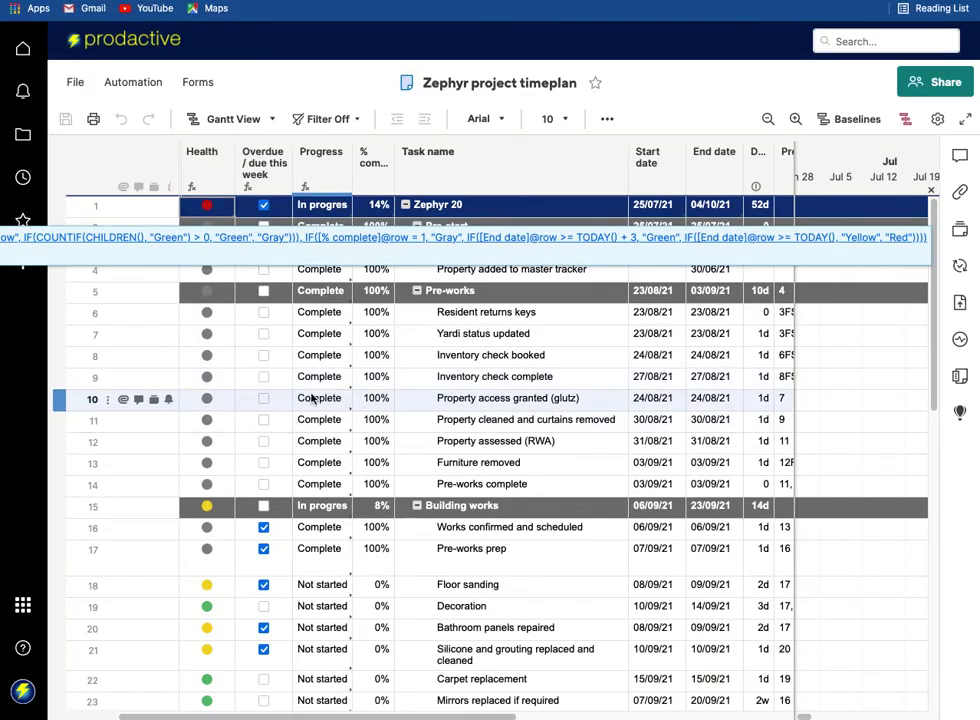
{"action": "scroll", "coordinate": [378, 376], "scroll_direction": "down", "scroll_amount": 3}
{"action": "scroll", "coordinate": [365, 503], "scroll_direction": "right", "scroll_amount": 2}
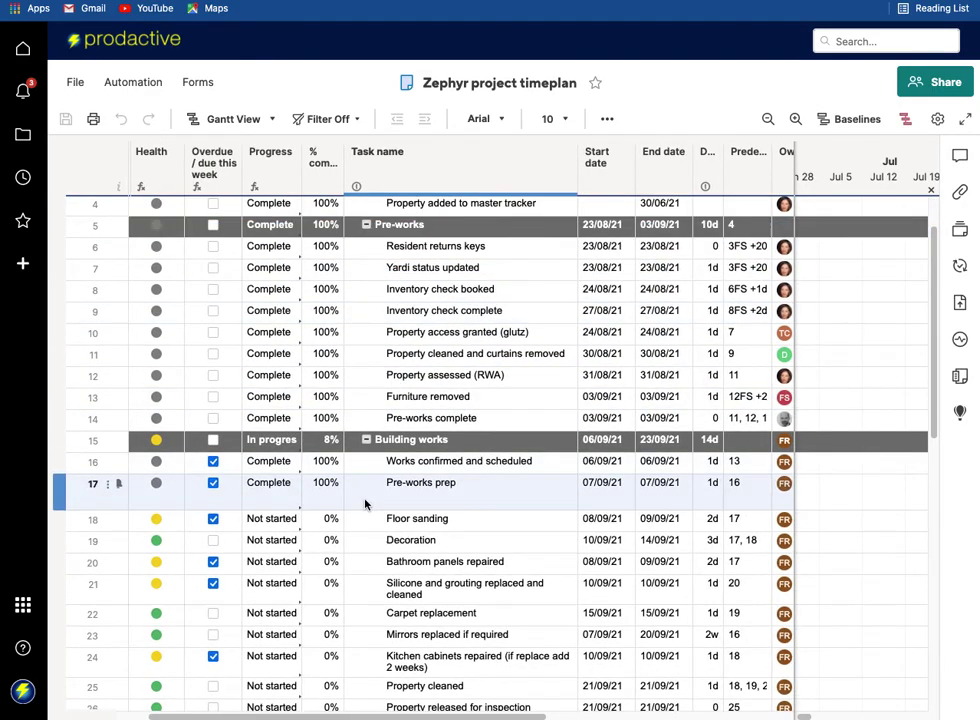
{"action": "scroll", "coordinate": [276, 495], "scroll_direction": "right", "scroll_amount": 5}
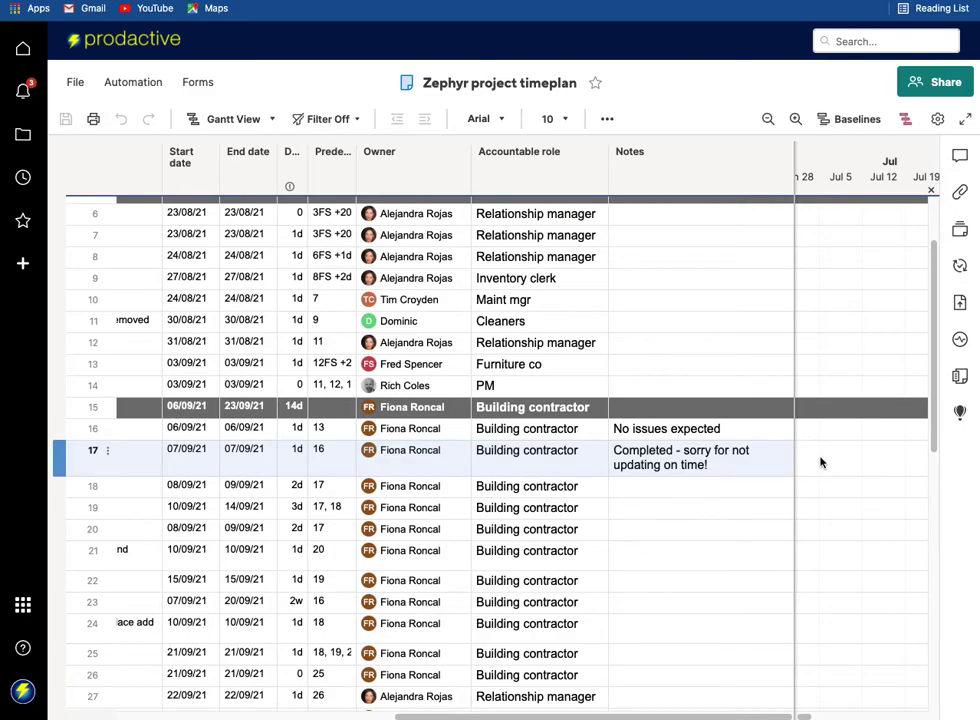
{"action": "scroll", "coordinate": [820, 460], "scroll_direction": "right", "scroll_amount": 3}
{"action": "scroll", "coordinate": [816, 463], "scroll_direction": "right", "scroll_amount": 5}
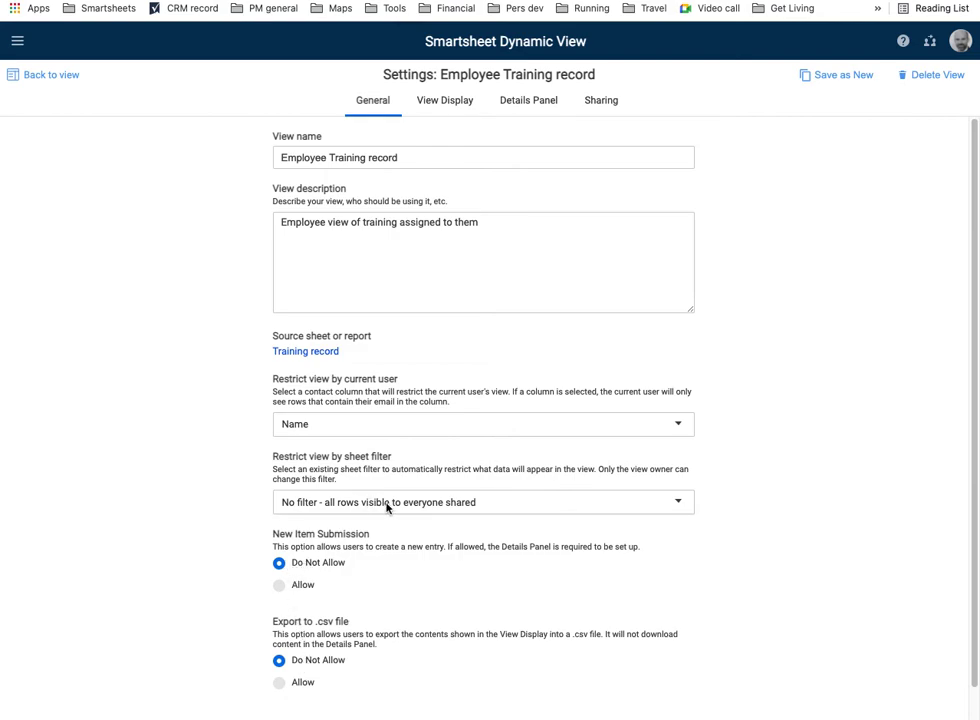
Inspect the current-user restriction options and the displayed fields in the Employee Training record view's settings.
{"action": "left_click", "coordinate": [401, 428]}
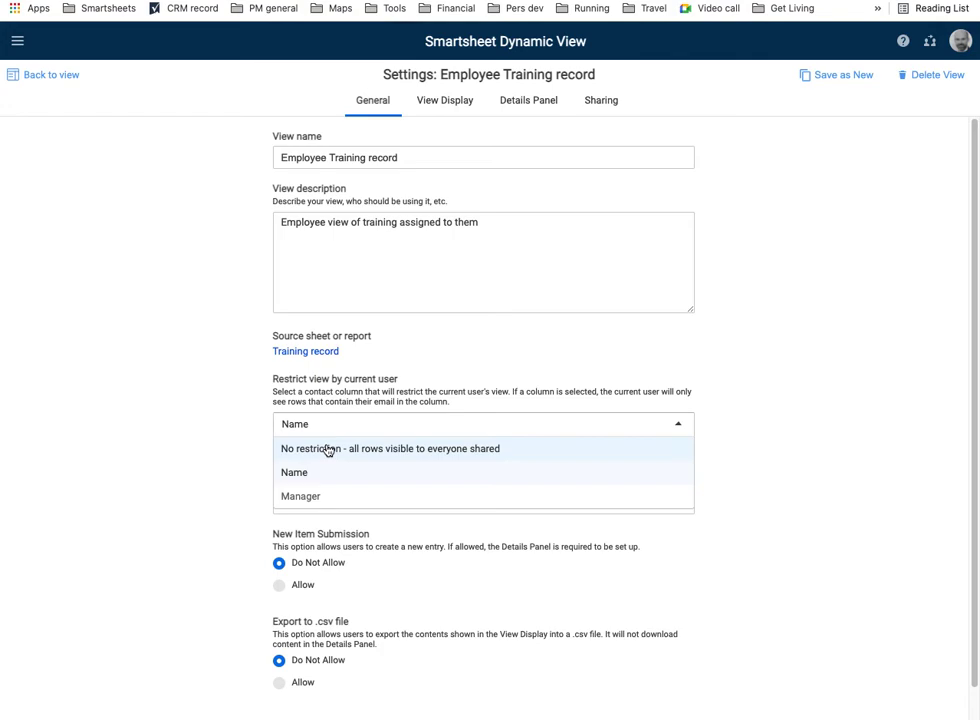
{"action": "left_click", "coordinate": [225, 457]}
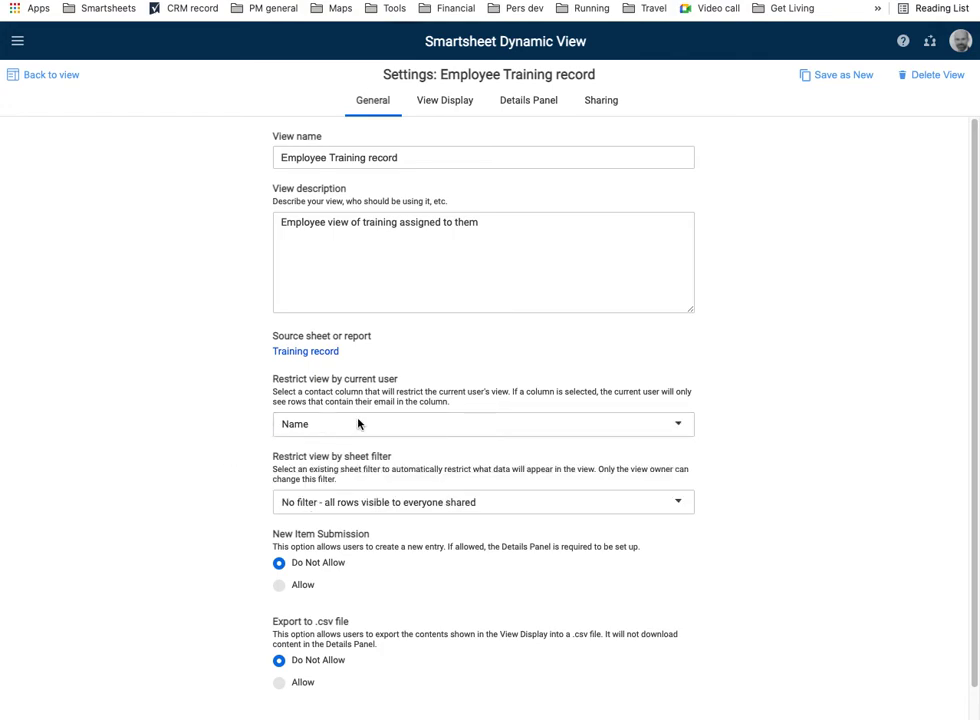
{"action": "left_click", "coordinate": [444, 102]}
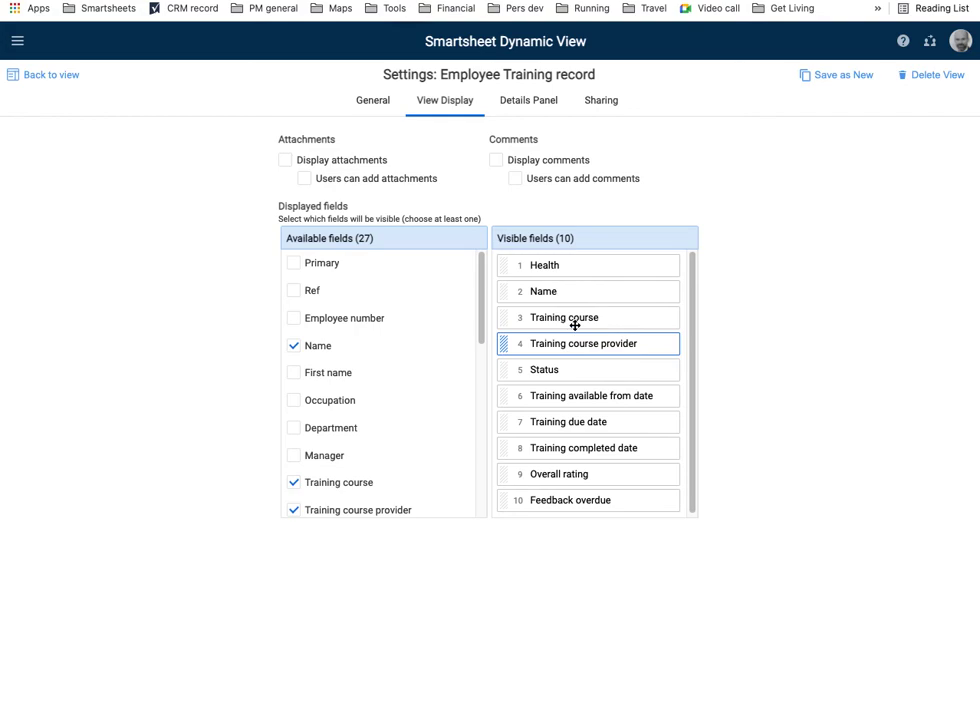
Inspect the "Training relevance to your role" field properties and the view's sharing settings, and return to the view display settings.
{"action": "left_click", "coordinate": [526, 102]}
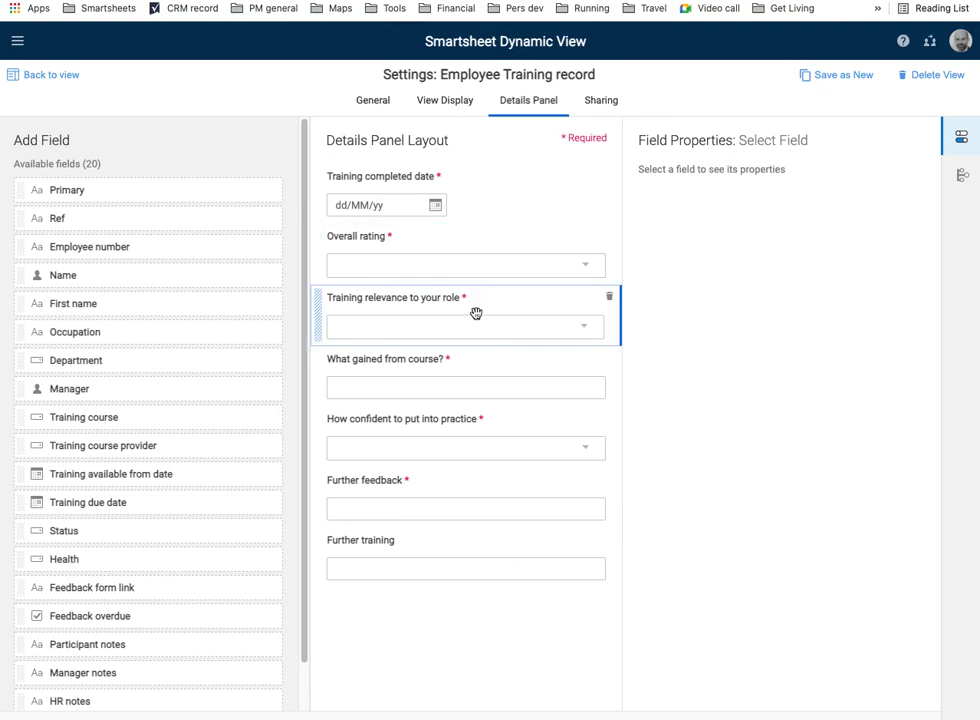
{"action": "left_click", "coordinate": [509, 310]}
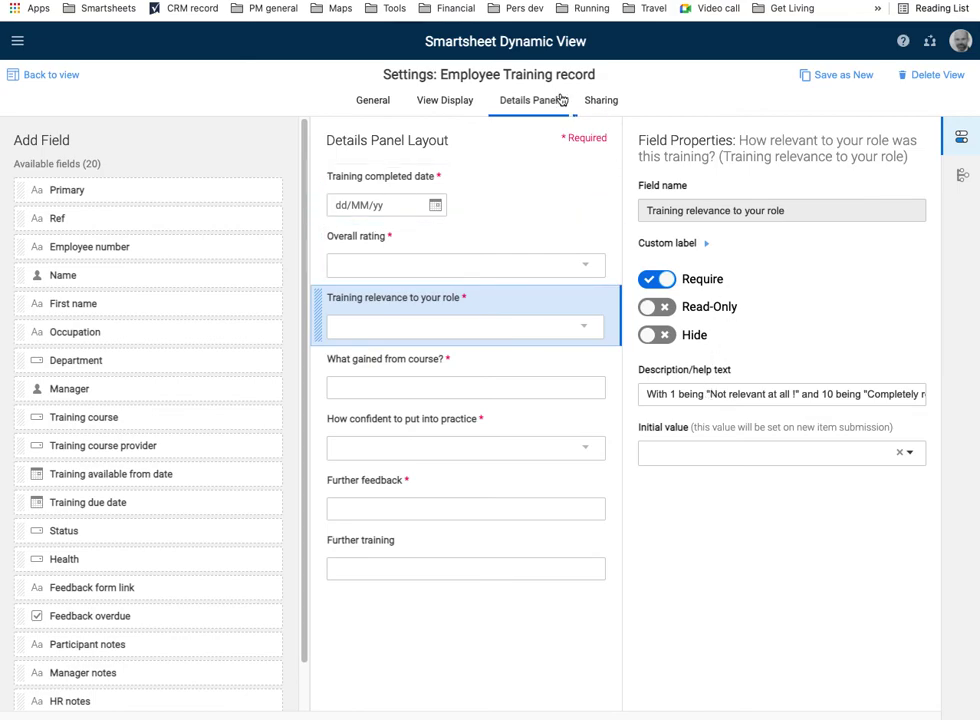
{"action": "left_click", "coordinate": [601, 102]}
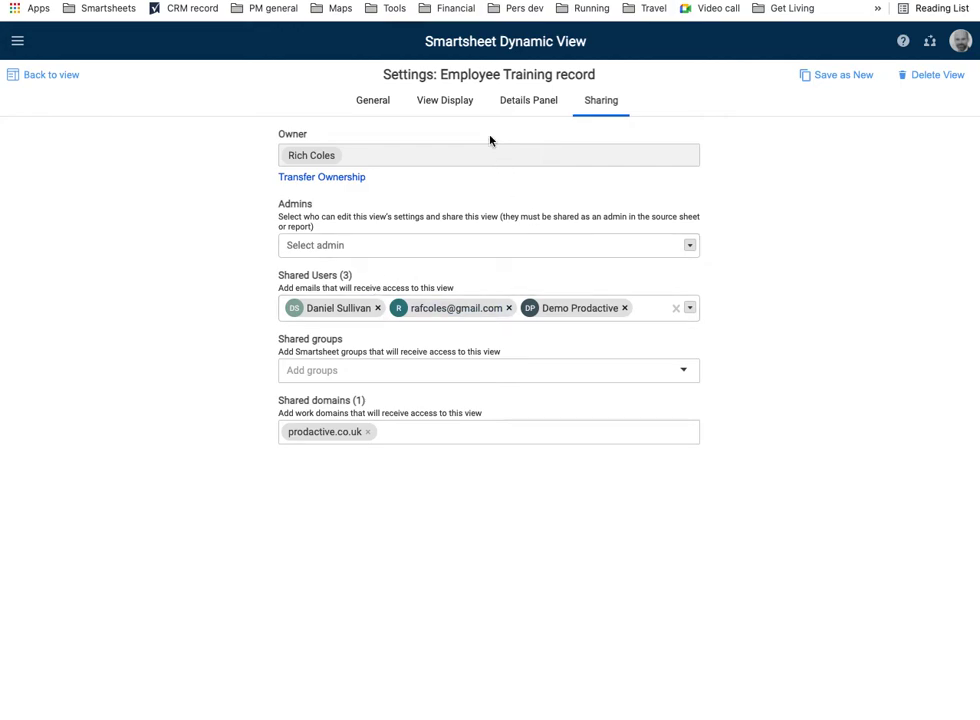
{"action": "left_click", "coordinate": [525, 105]}
{"action": "left_click", "coordinate": [452, 104]}
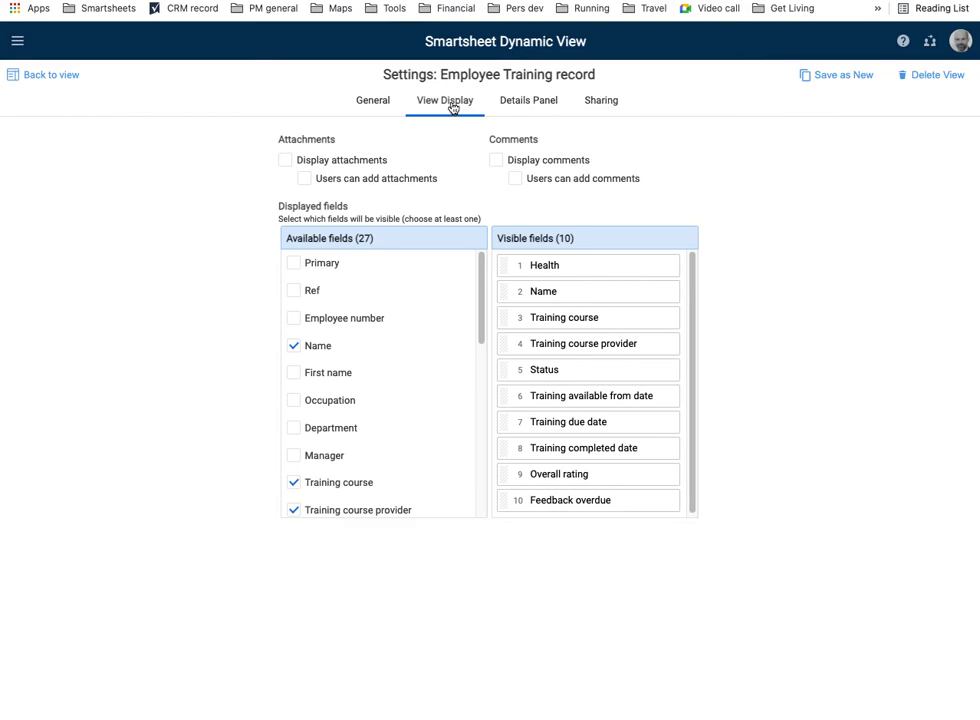